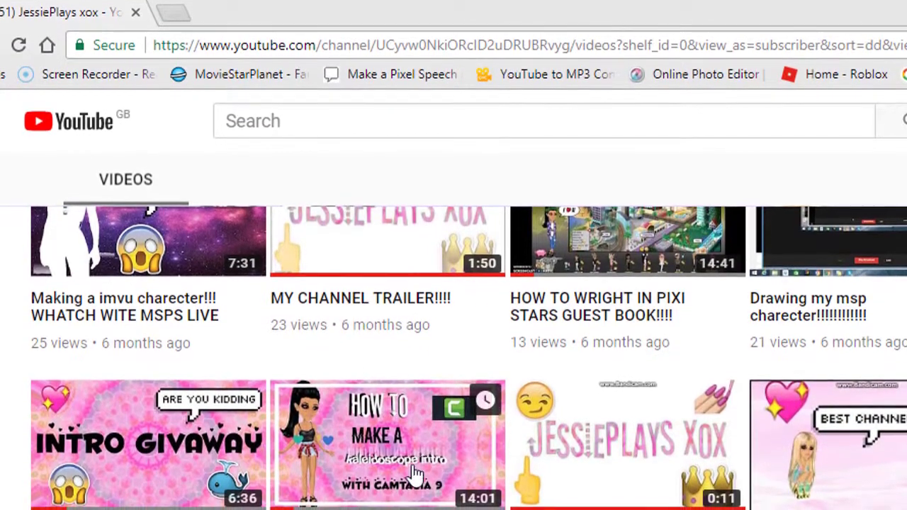
Open the channel's video on how to make a kaleidoscope intro with Camtasia 9
{"action": "left_click", "coordinate": [408, 428]}
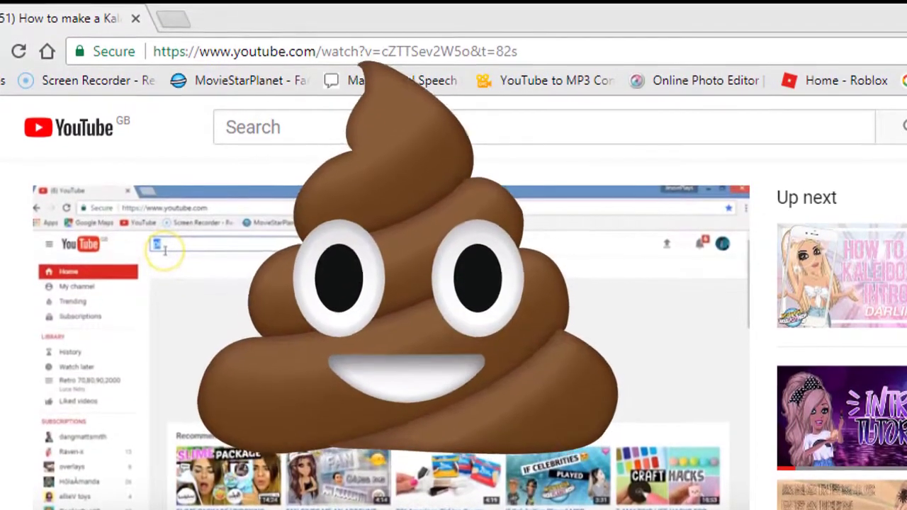
{"action": "left_click", "coordinate": [274, 125]}
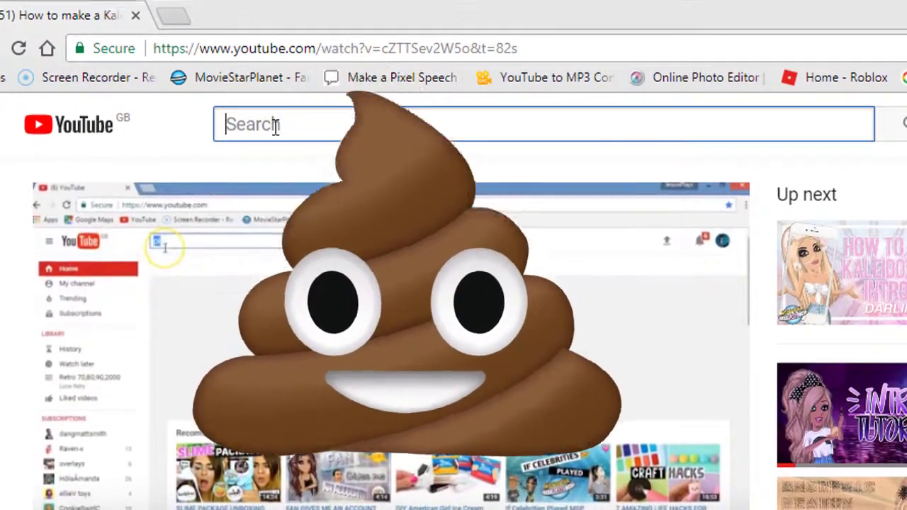
{"action": "left_click", "coordinate": [252, 105]}
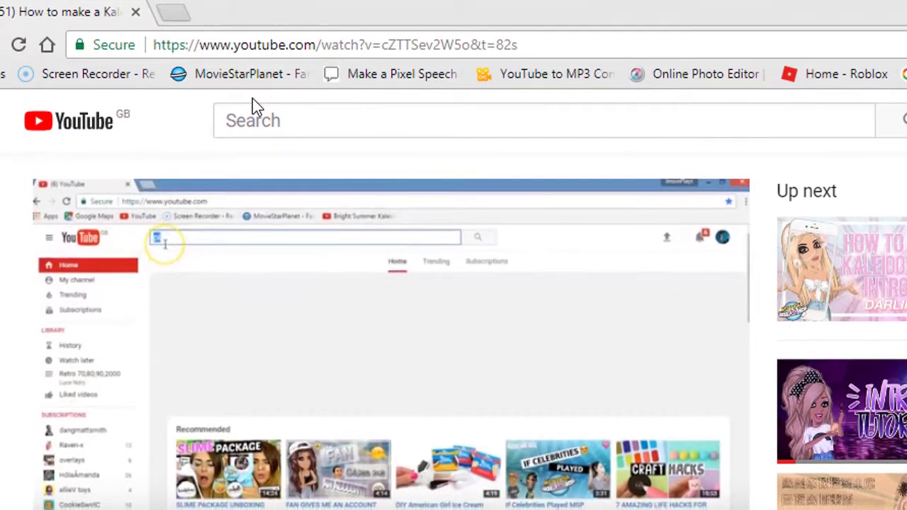
Search YouTube for "kaleidoscope background tumblr"
{"action": "left_click", "coordinate": [251, 124]}
{"action": "type", "text": "Kaleidoscope"}
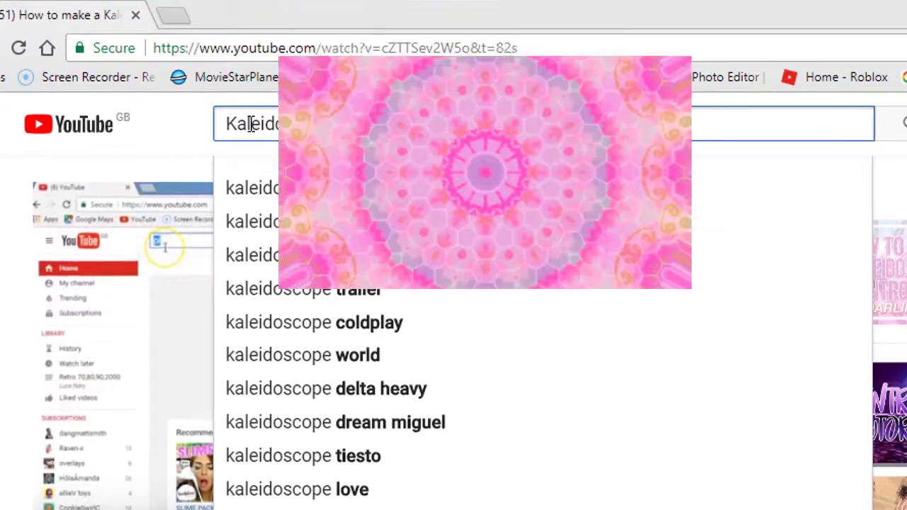
{"action": "type", "text": " ba"}
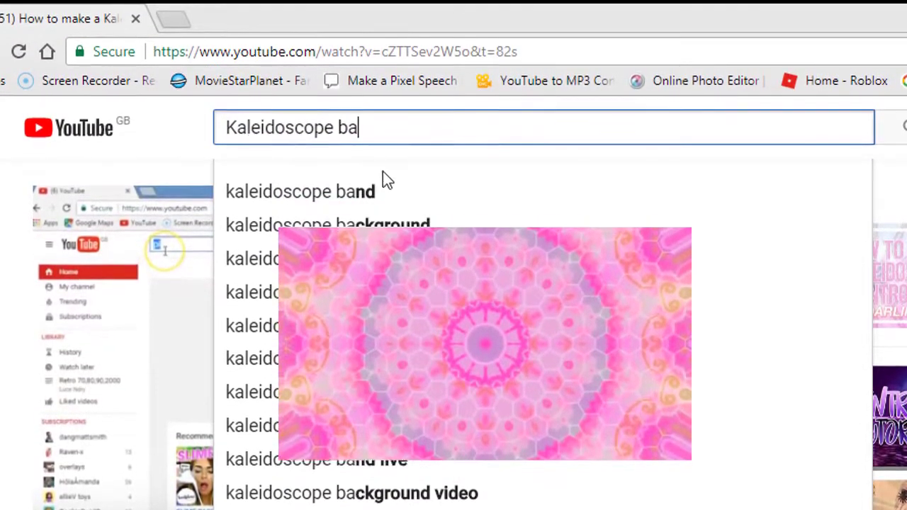
{"action": "left_click", "coordinate": [400, 219]}
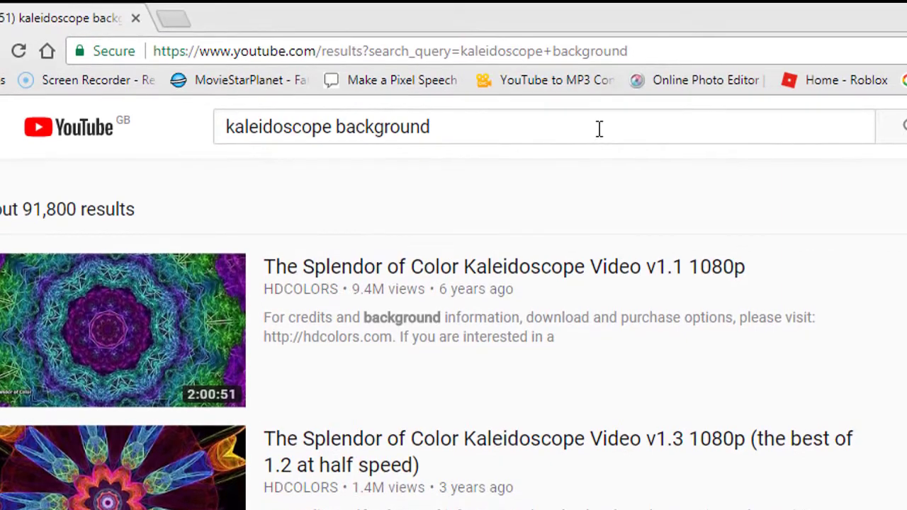
{"action": "left_click", "coordinate": [600, 126]}
{"action": "type", "text": "tu"}
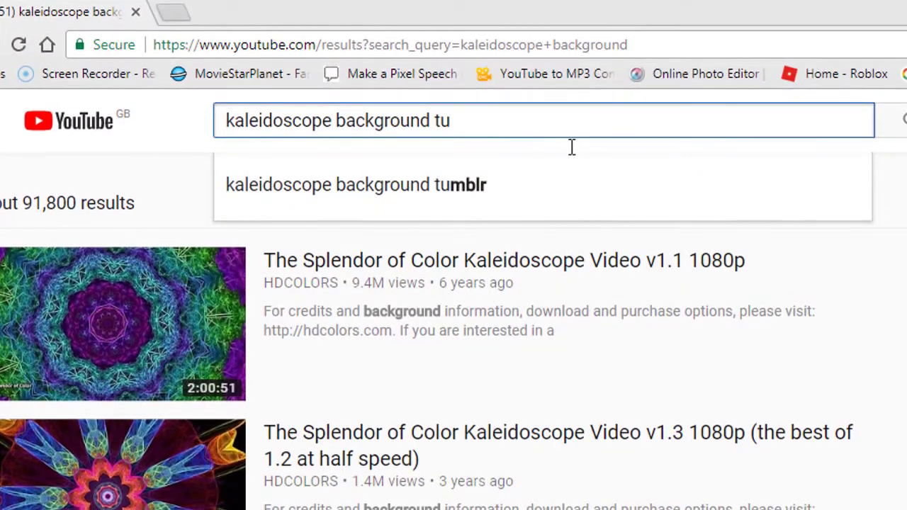
{"action": "left_click", "coordinate": [476, 191]}
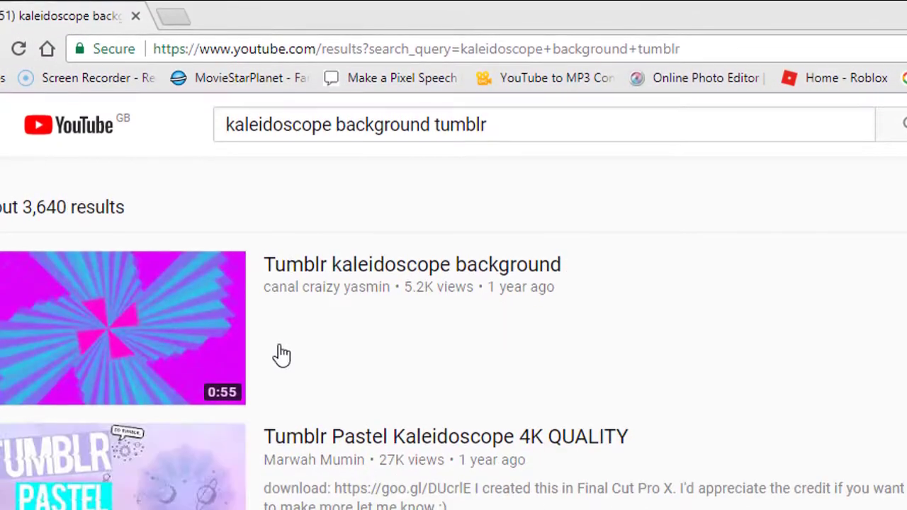
Preview the "Tumblr kaleidoscope background" video and return to the search results
{"action": "left_click", "coordinate": [134, 349]}
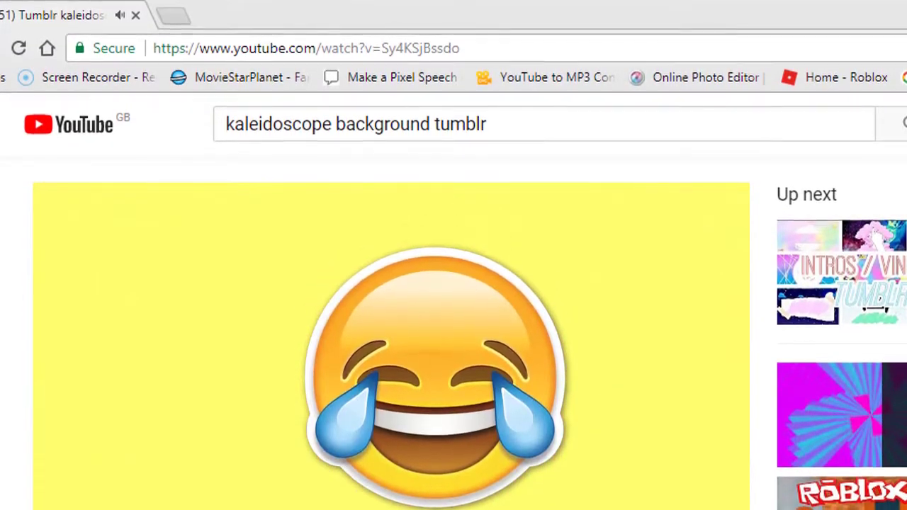
{"action": "left_click", "coordinate": [0, 48]}
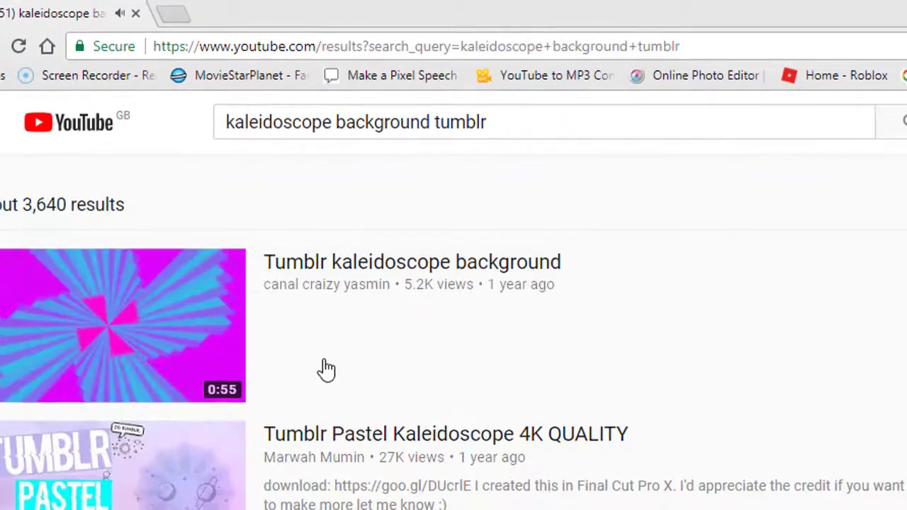
Open the "Pastel Kaleidoscope Editing Footage" video from the results and copy its web address
{"action": "scroll", "coordinate": [453, 319], "scroll_direction": "down", "scroll_amount": 5}
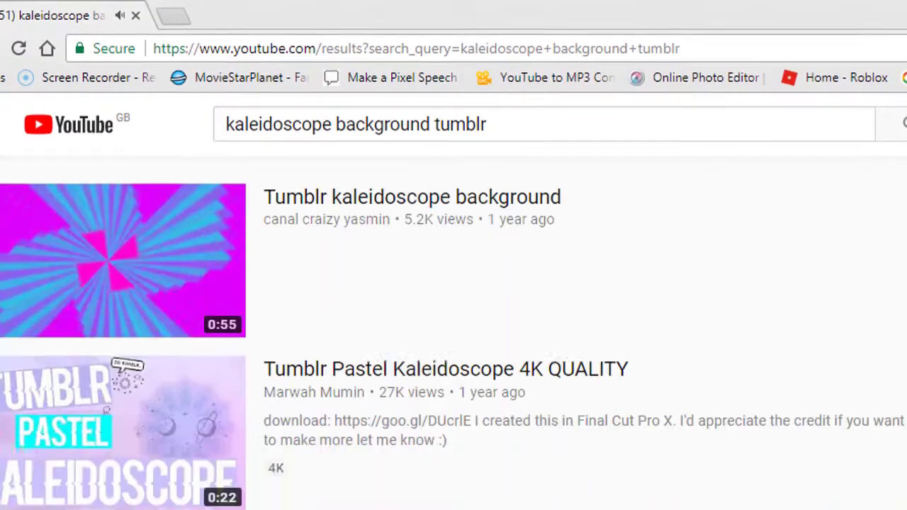
{"action": "scroll", "coordinate": [453, 319], "scroll_direction": "down", "scroll_amount": 12}
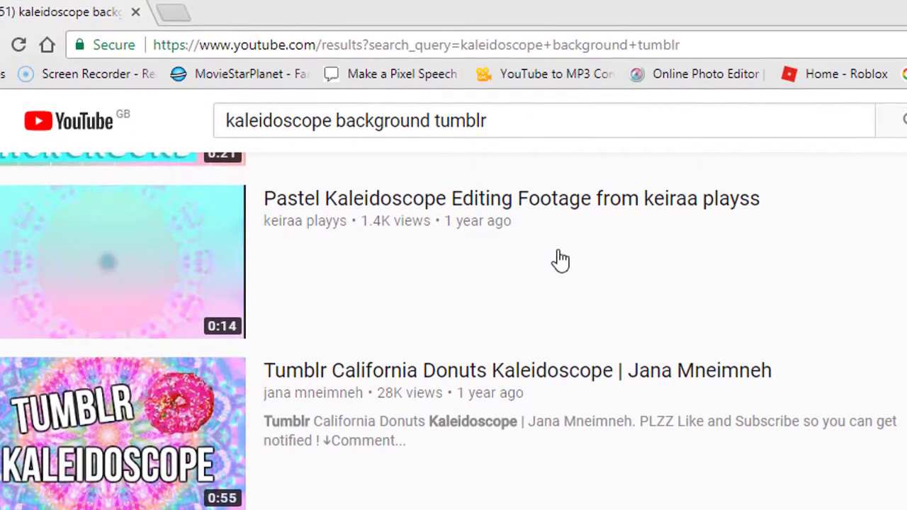
{"action": "left_click", "coordinate": [132, 258]}
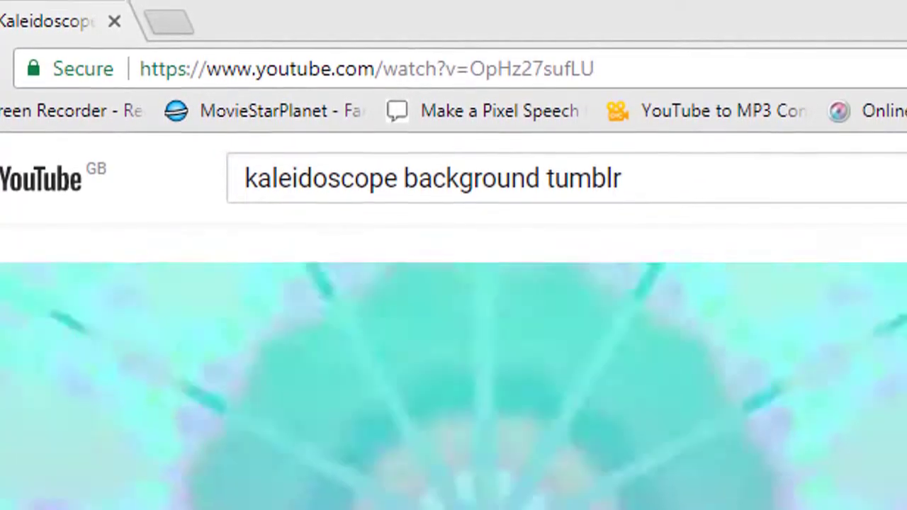
{"action": "left_click", "coordinate": [332, 66]}
{"action": "key", "text": "ctrl+c"}
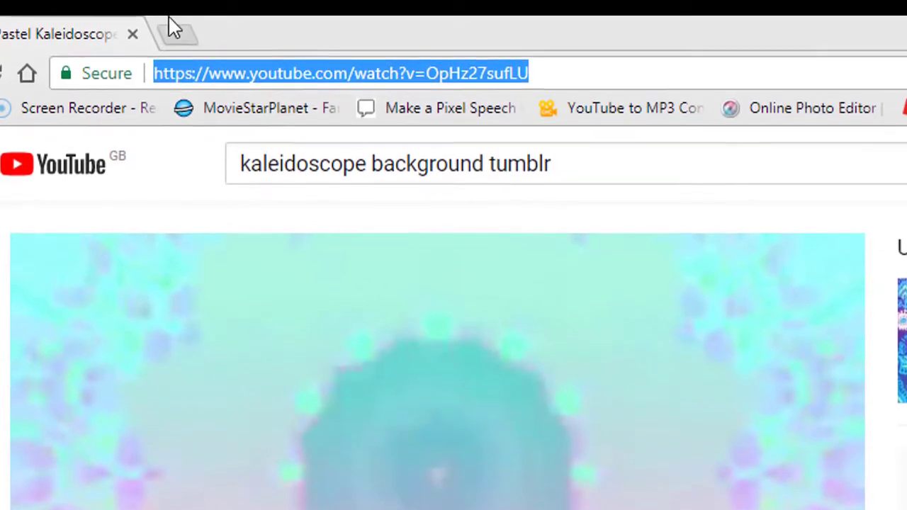
Convert the copied video link to .mp4 with OnlineVideoConverter in a new browser tab
{"action": "left_click", "coordinate": [177, 37]}
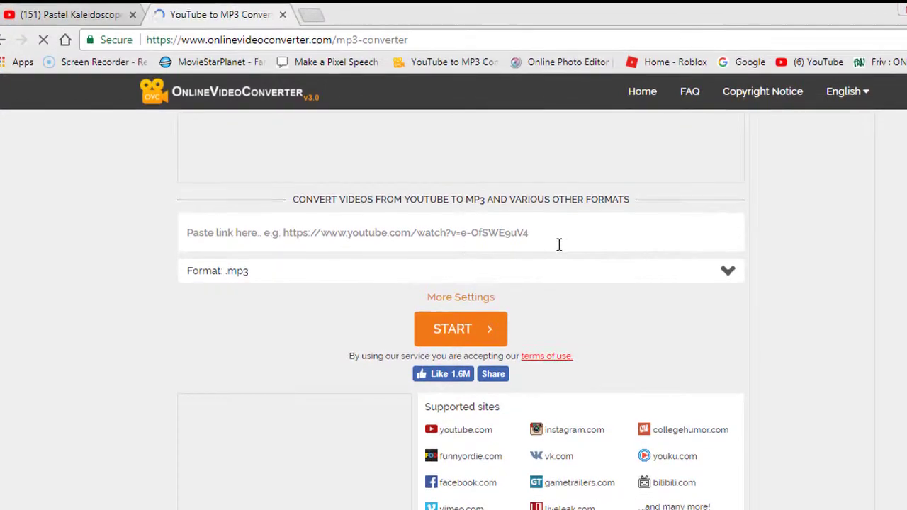
{"action": "left_click", "coordinate": [706, 270]}
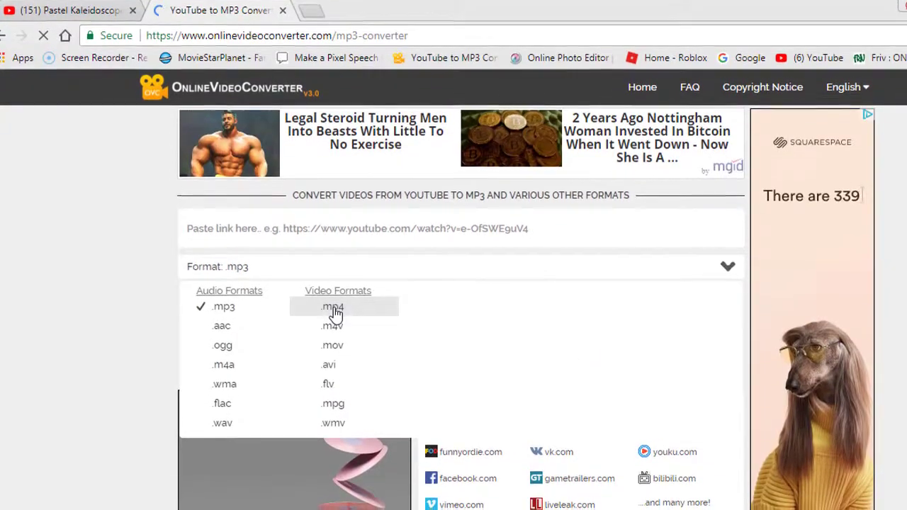
{"action": "left_click", "coordinate": [335, 309]}
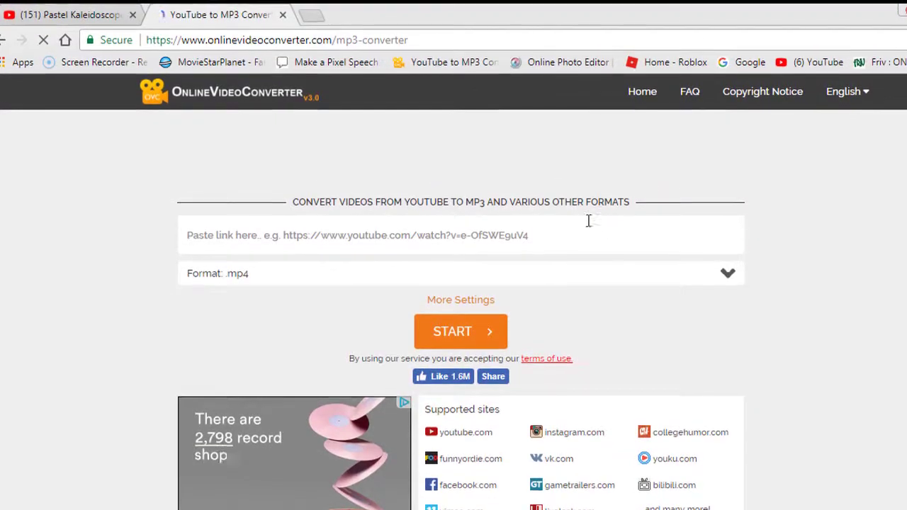
{"action": "left_click", "coordinate": [599, 232]}
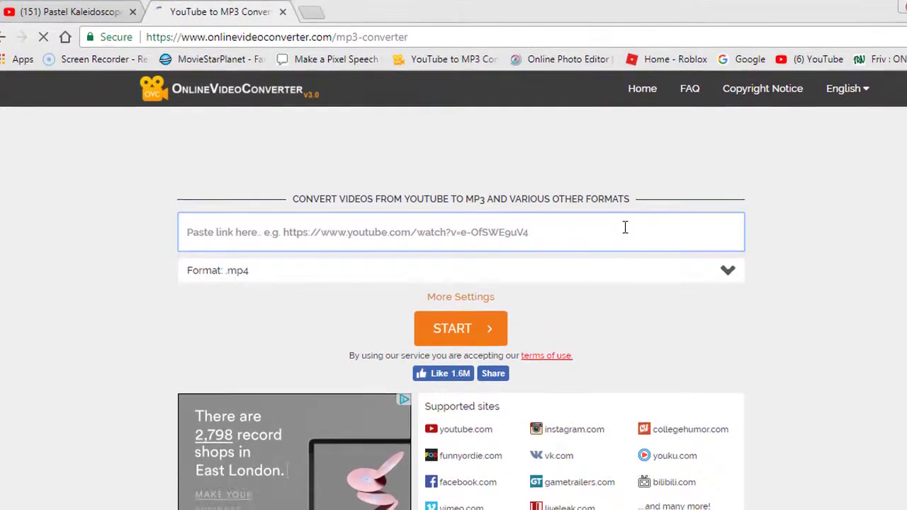
{"action": "key", "text": "ctrl+v"}
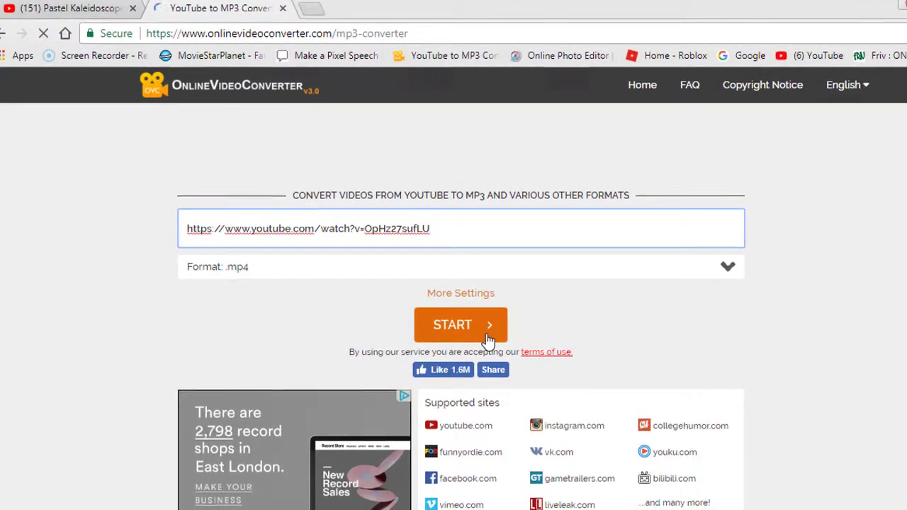
{"action": "left_click", "coordinate": [486, 339]}
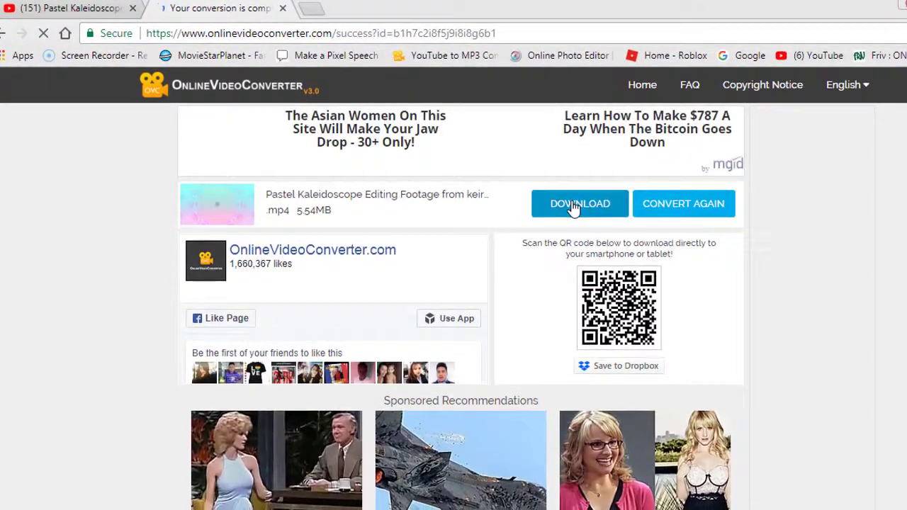
Download the converted .mp4 footage, closing the advert page and the converter page
{"action": "left_click", "coordinate": [573, 207]}
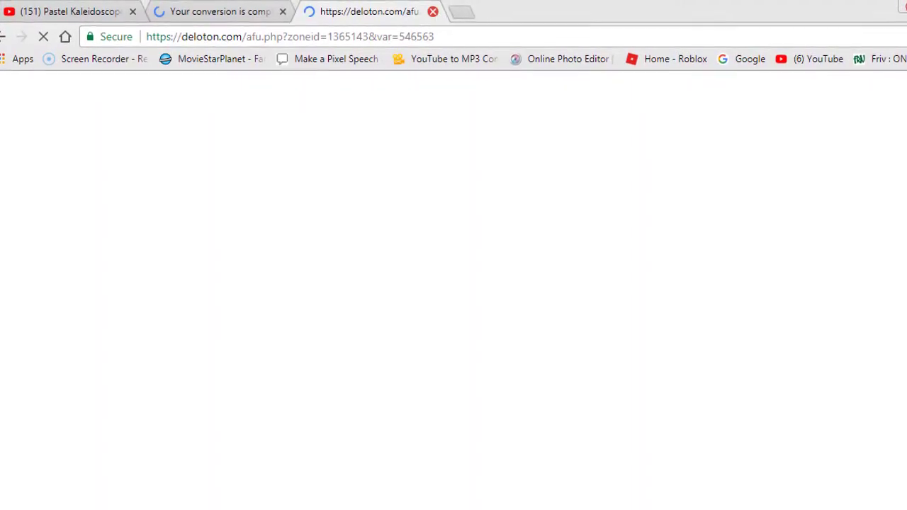
{"action": "left_click", "coordinate": [433, 11]}
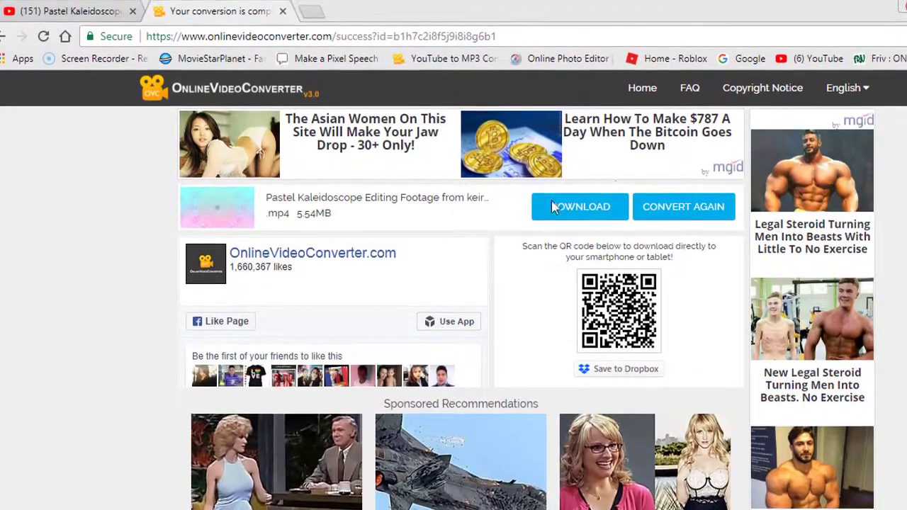
{"action": "left_click", "coordinate": [281, 12]}
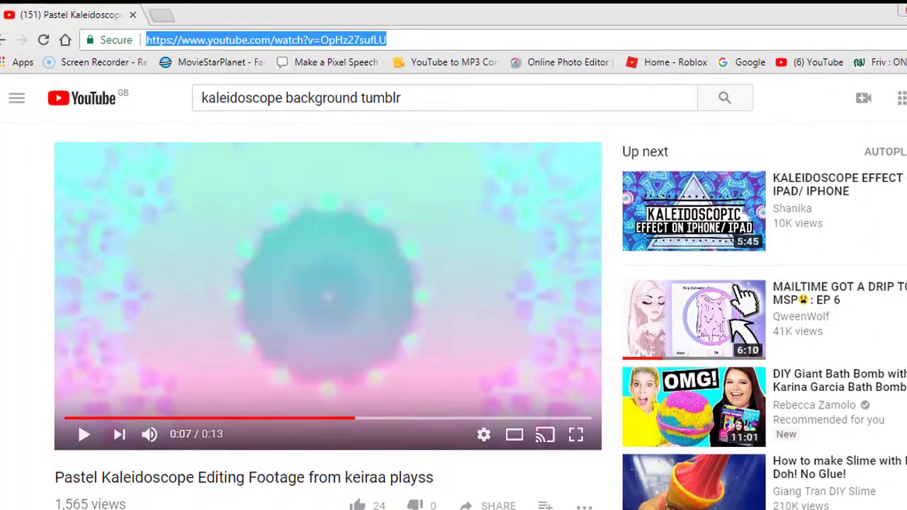
{"action": "key", "text": "alt+Tab"}
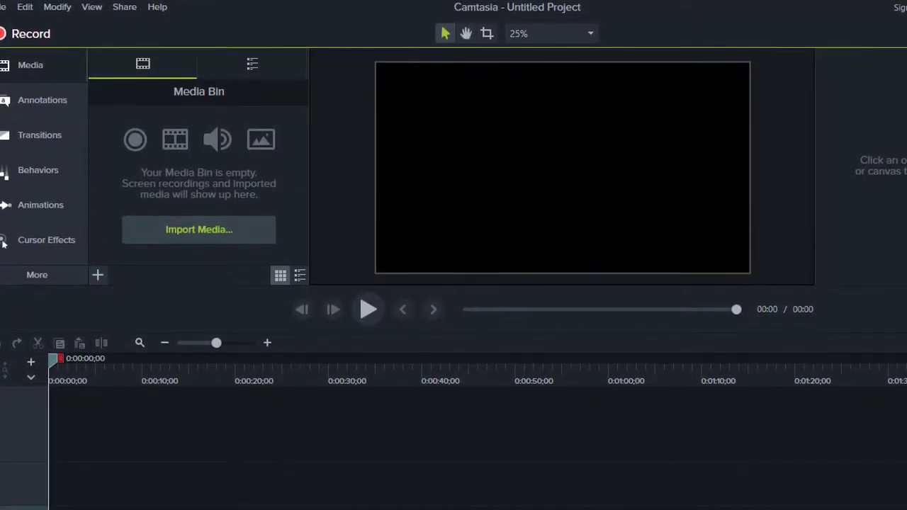
{"action": "key", "text": "alt+Tab"}
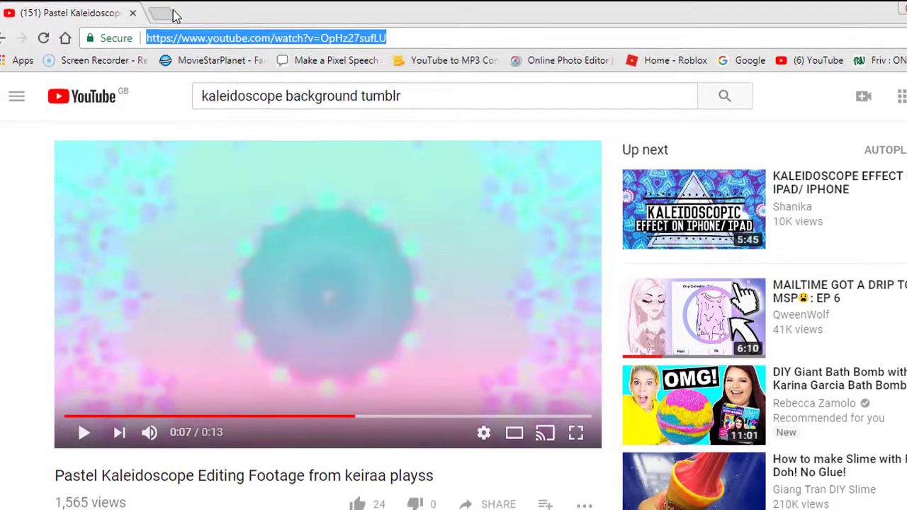
Open the bookmarked Pixlr online photo editor in a new browser tab
{"action": "left_click", "coordinate": [170, 13]}
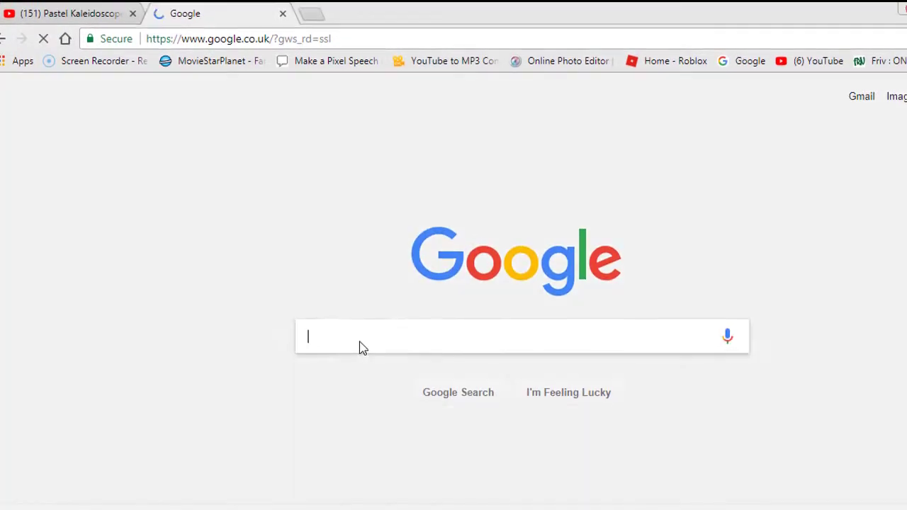
{"action": "left_click", "coordinate": [361, 343]}
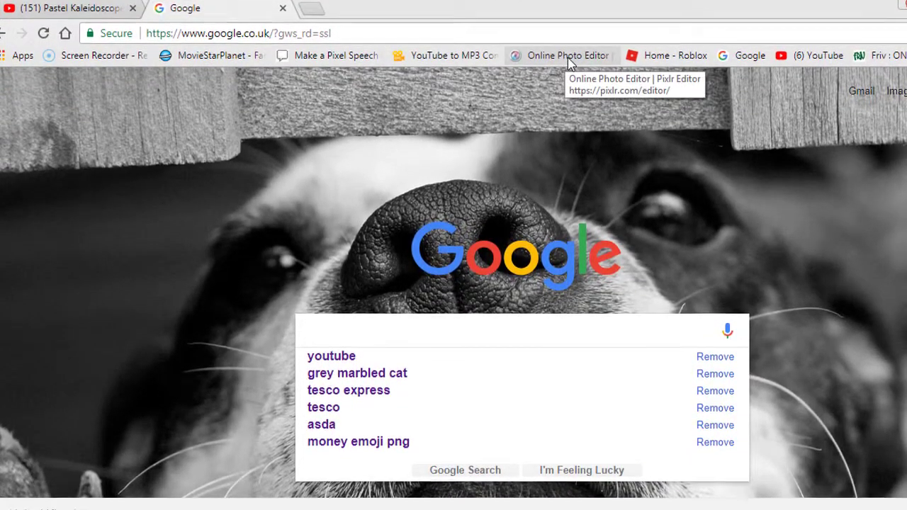
{"action": "left_click", "coordinate": [568, 63]}
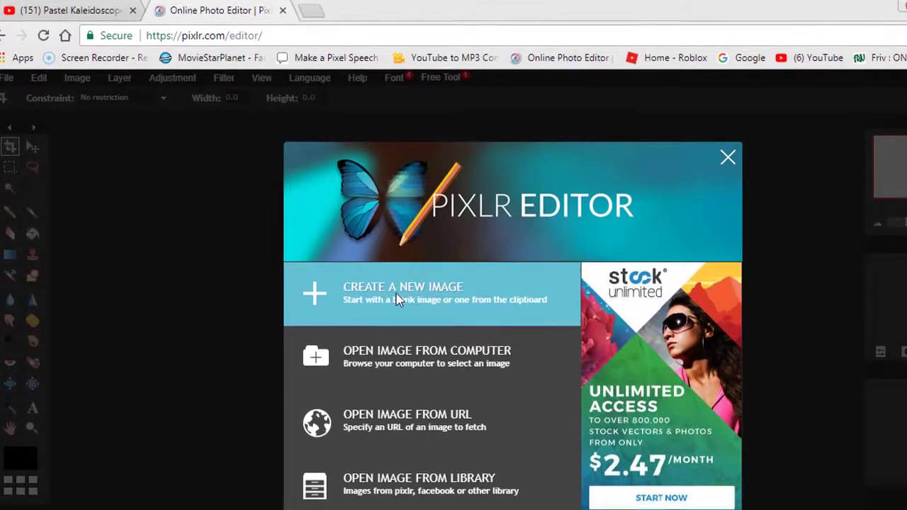
Create a new image with a transparent background, width 1280 and height 720
{"action": "left_click", "coordinate": [400, 296]}
{"action": "left_click", "coordinate": [459, 333]}
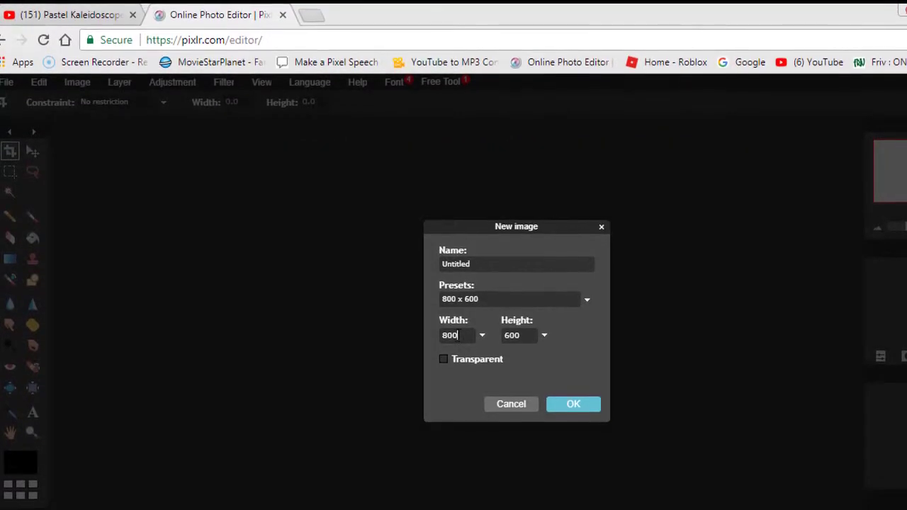
{"action": "key", "text": "BackSpace"}
{"action": "key", "text": "BackSpace"}
{"action": "key", "text": "BackSpace"}
{"action": "type", "text": "128"}
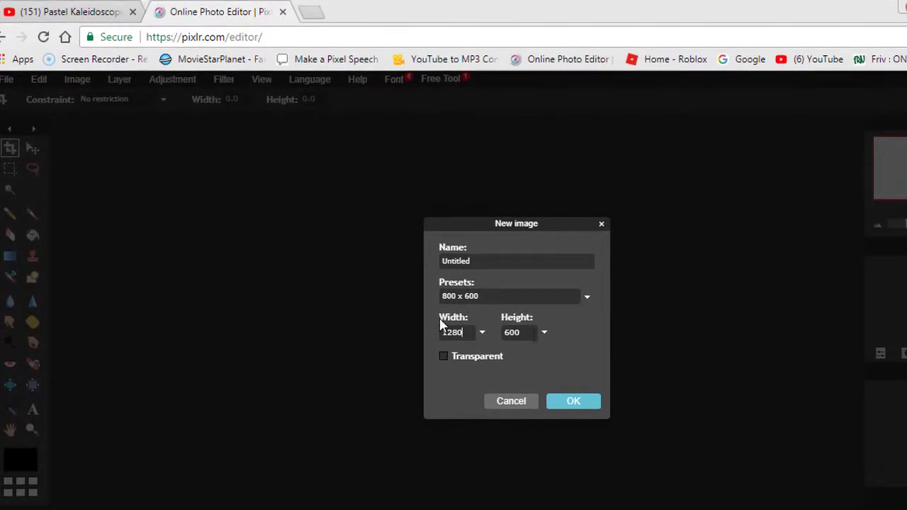
{"action": "key", "text": "BackSpace"}
{"action": "key", "text": "BackSpace"}
{"action": "key", "text": "BackSpace"}
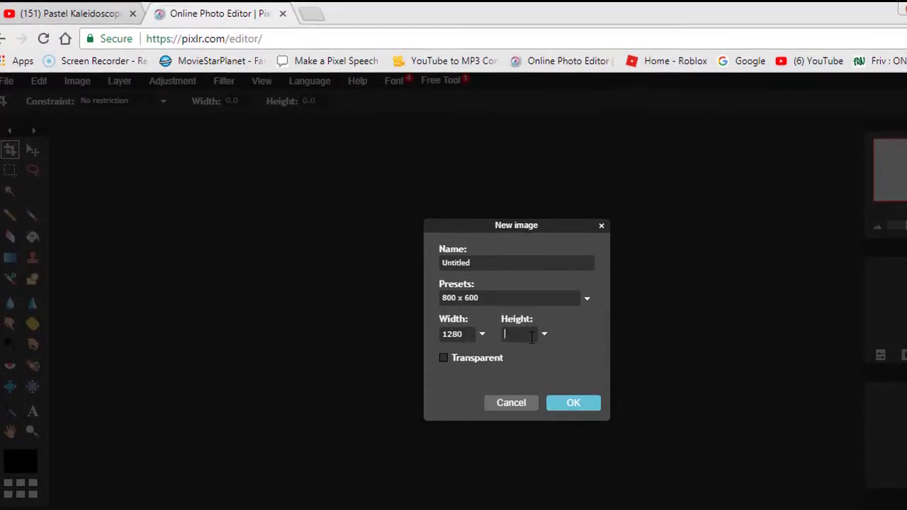
{"action": "type", "text": "720"}
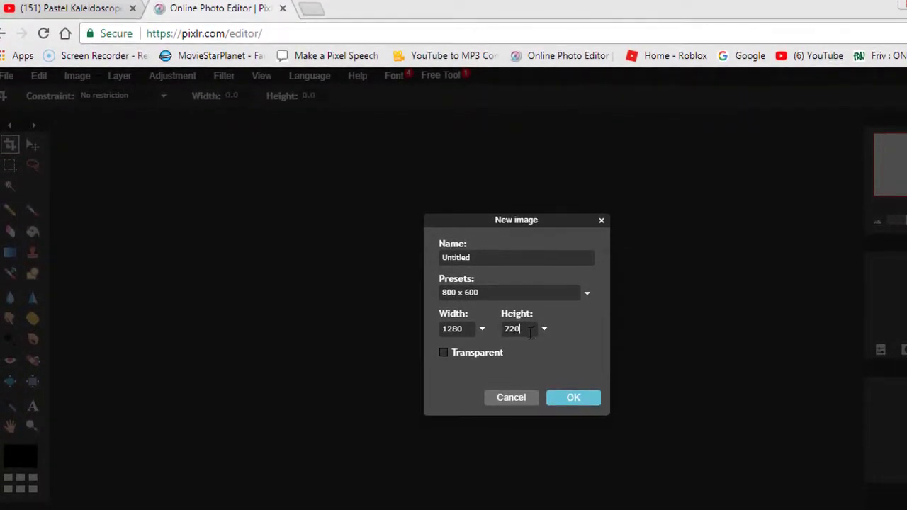
{"action": "left_click", "coordinate": [444, 357]}
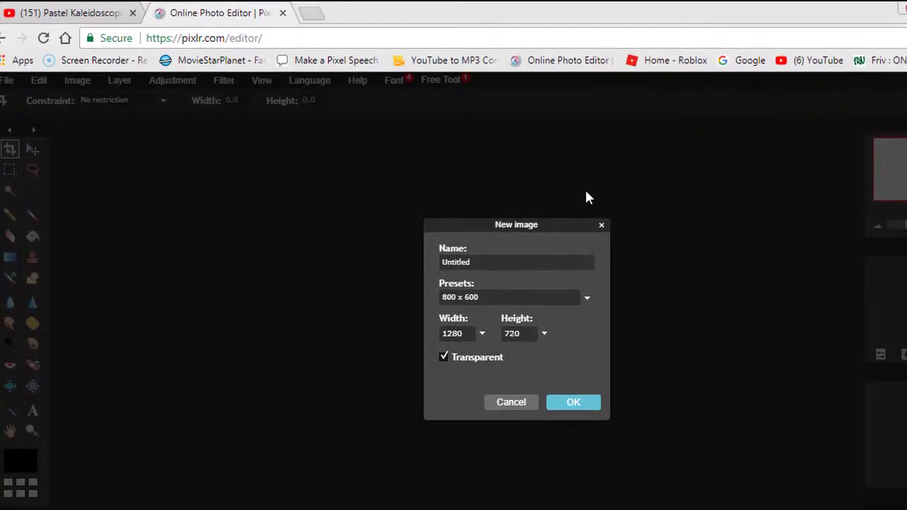
{"action": "left_click", "coordinate": [584, 403]}
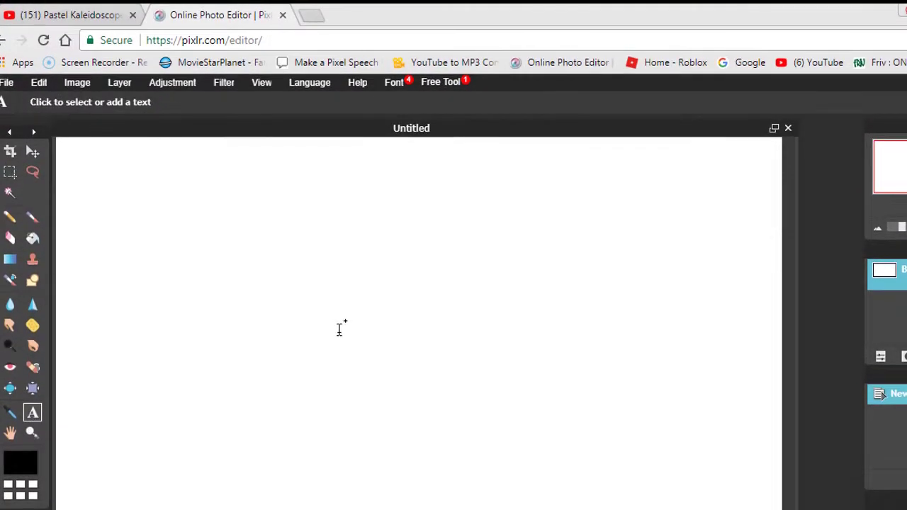
Add the text "JessiePlays xox" in the middle area of the blank canvas
{"action": "left_click", "coordinate": [329, 301]}
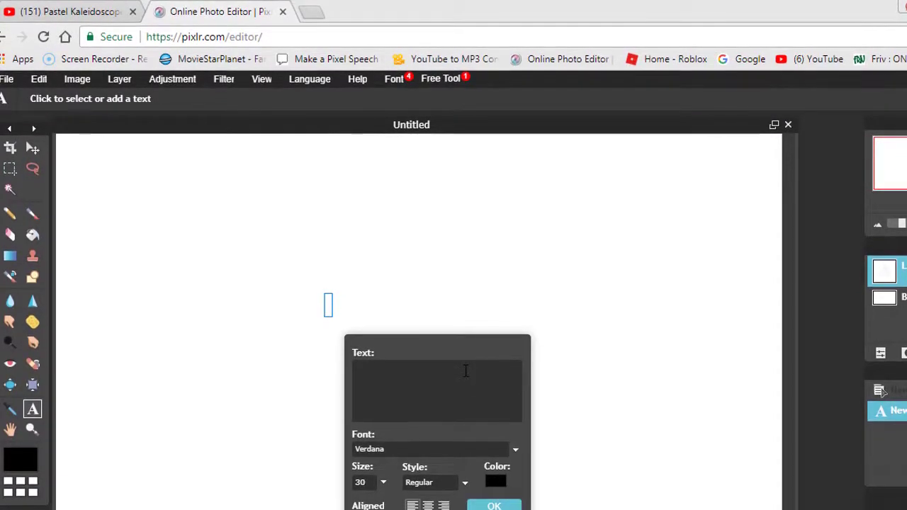
{"action": "type", "text": "J"}
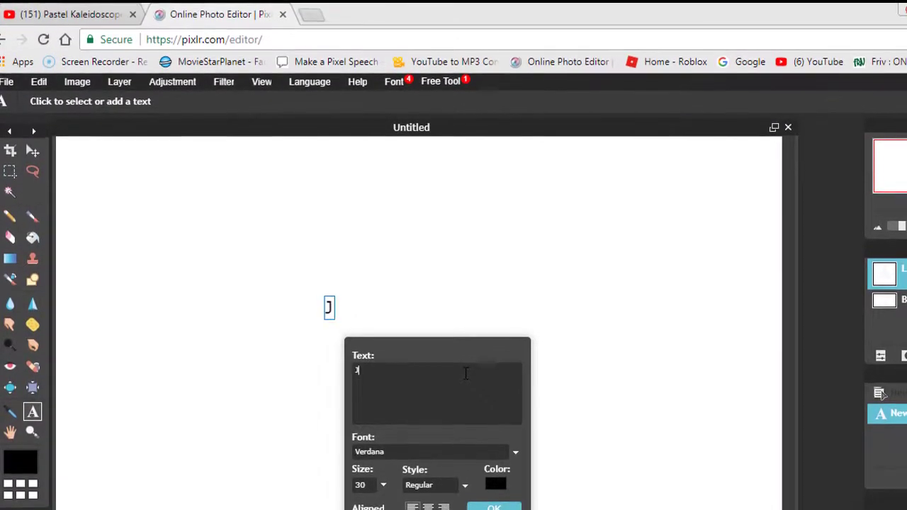
{"action": "type", "text": "essie"}
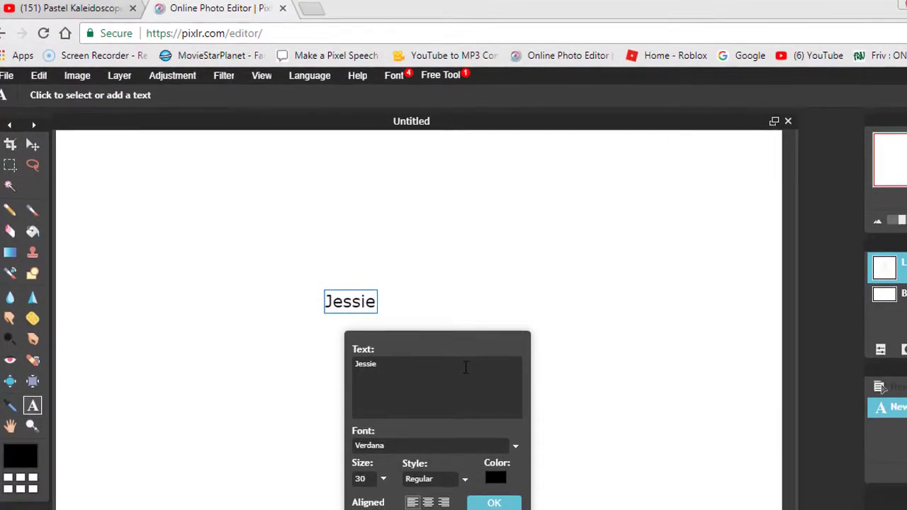
{"action": "type", "text": "plays"}
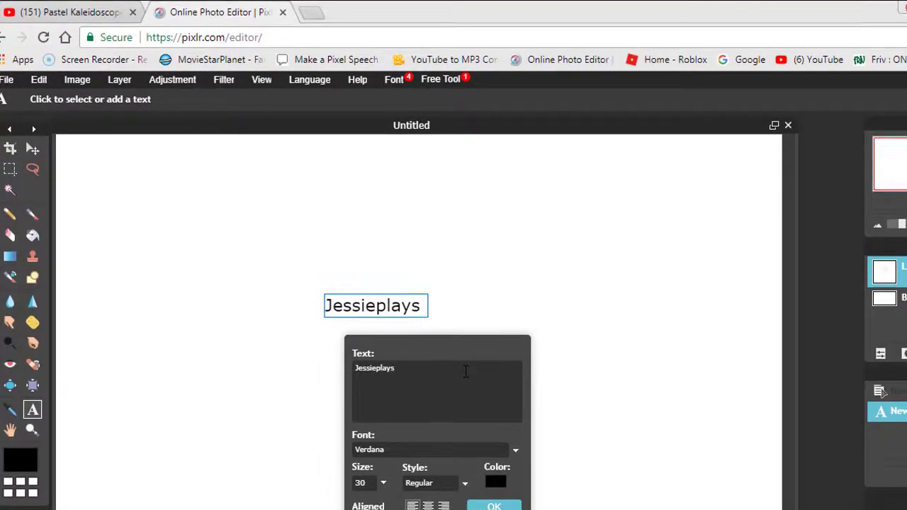
{"action": "type", "text": " xox"}
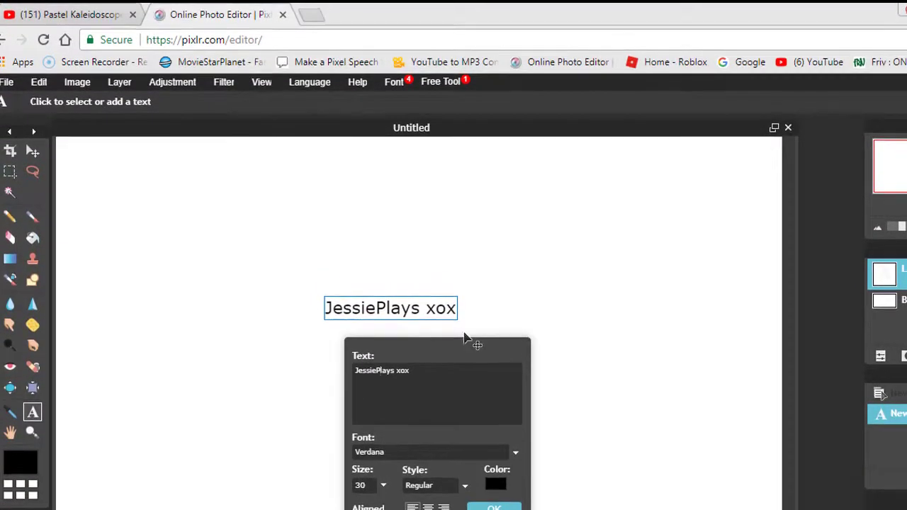
Set the text's size to 100 and its font to Blacklisted, moving the text dialog clear of the lettering
{"action": "left_click_drag", "start_coordinate": [464, 339], "coordinate": [576, 124]}
{"action": "left_click", "coordinate": [473, 271]}
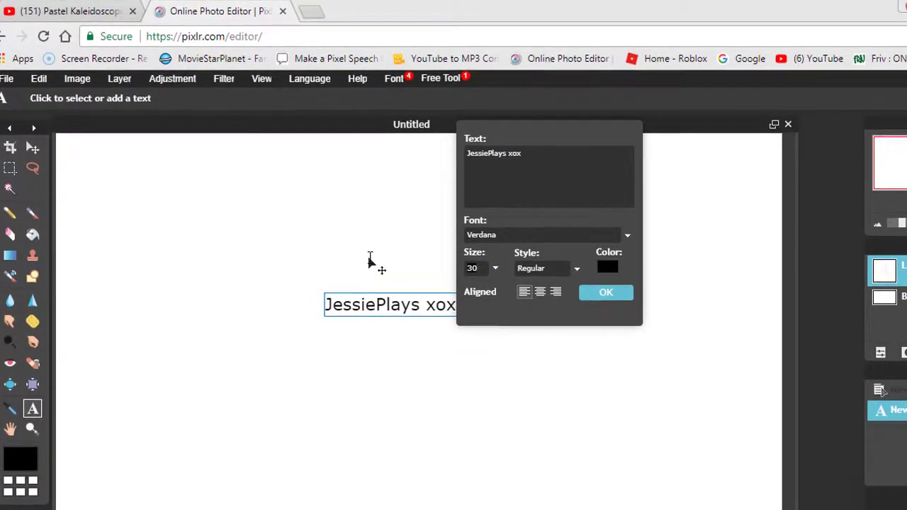
{"action": "type", "text": "100"}
{"action": "key", "text": "Return"}
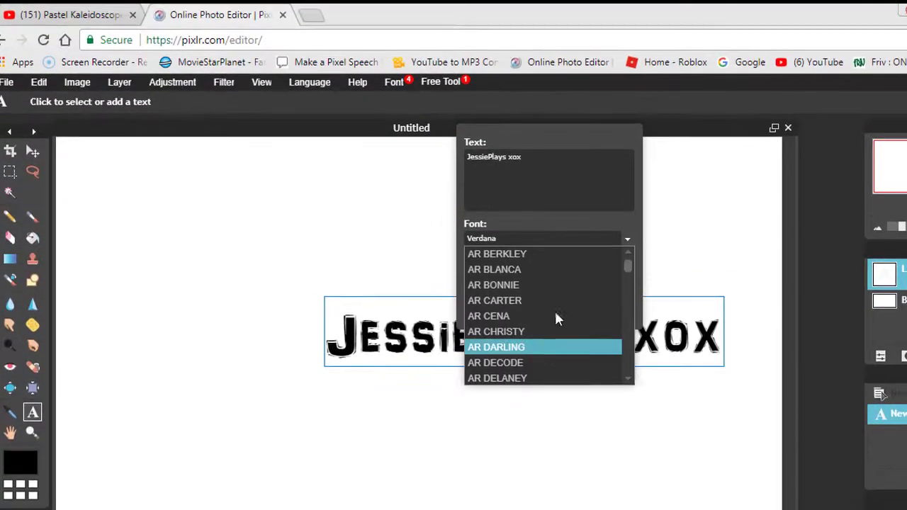
{"action": "left_click_drag", "start_coordinate": [627, 258], "coordinate": [626, 276]}
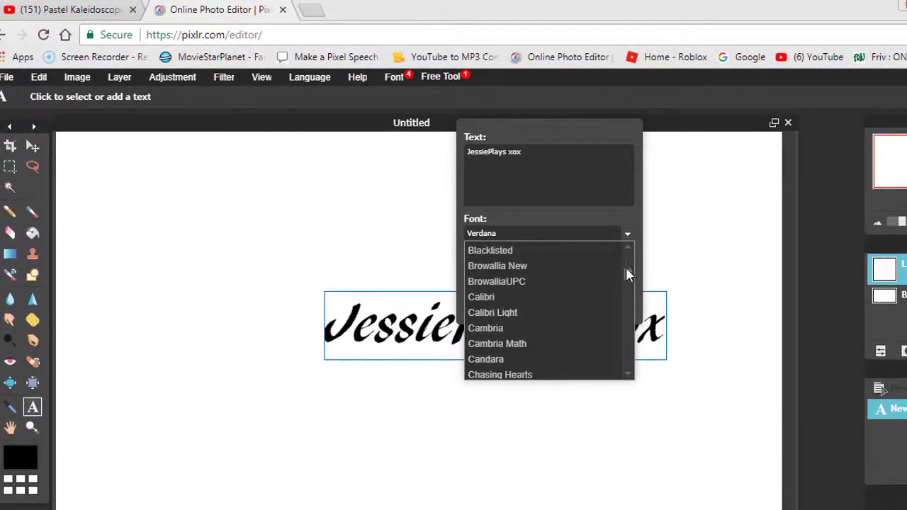
{"action": "left_click", "coordinate": [494, 249]}
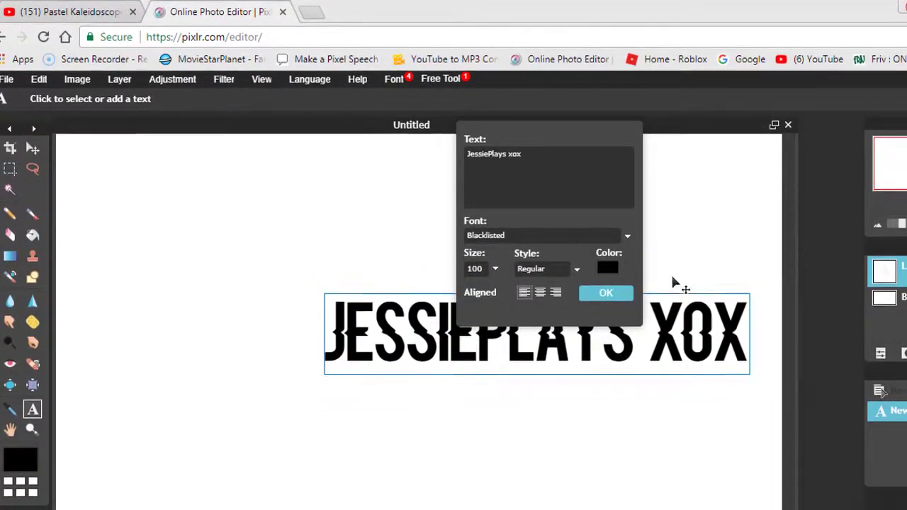
Change the text colour to bright green, hex 40ff00
{"action": "left_click", "coordinate": [608, 271]}
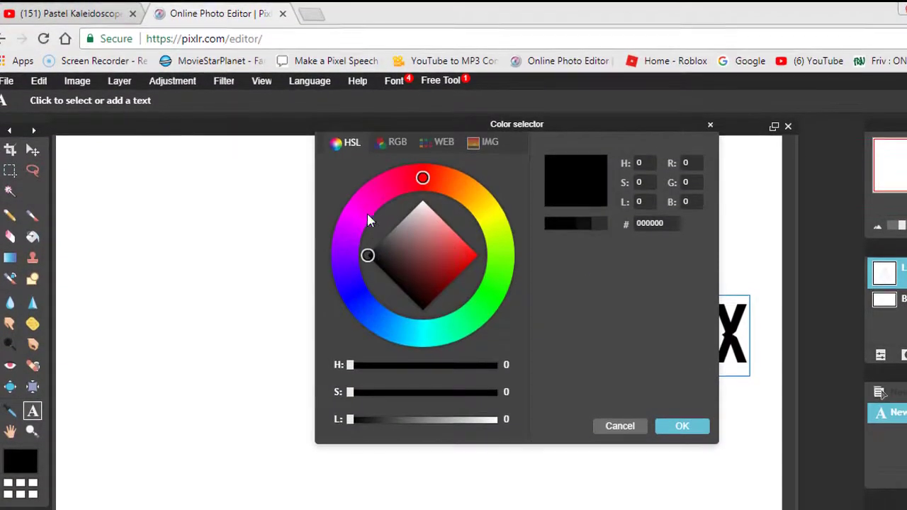
{"action": "mouse_move", "coordinate": [425, 175]}
{"action": "left_mouse_down"}
{"action": "mouse_move", "coordinate": [498, 210]}
{"action": "mouse_move", "coordinate": [502, 296]}
{"action": "mouse_move", "coordinate": [499, 278]}
{"action": "left_mouse_up"}
{"action": "mouse_move", "coordinate": [363, 254]}
{"action": "left_mouse_down"}
{"action": "mouse_move", "coordinate": [460, 248]}
{"action": "mouse_move", "coordinate": [494, 261]}
{"action": "left_mouse_up"}
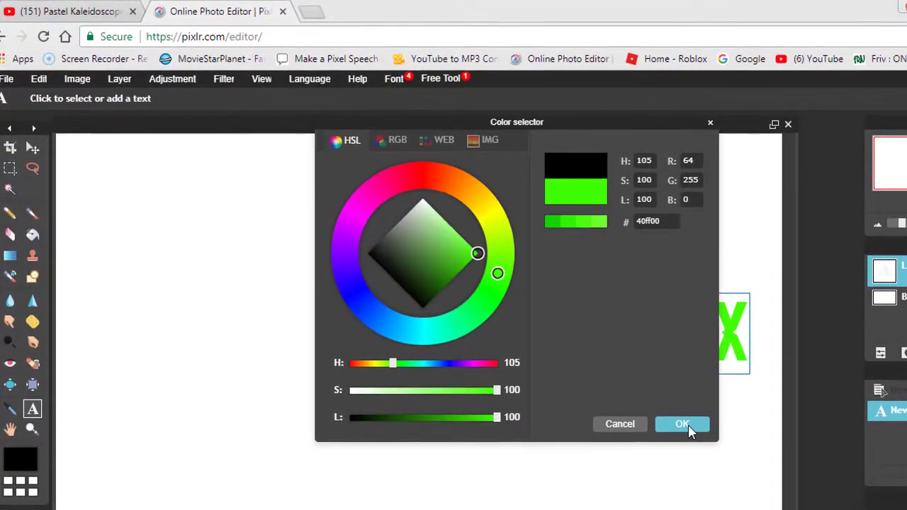
{"action": "left_click", "coordinate": [683, 423]}
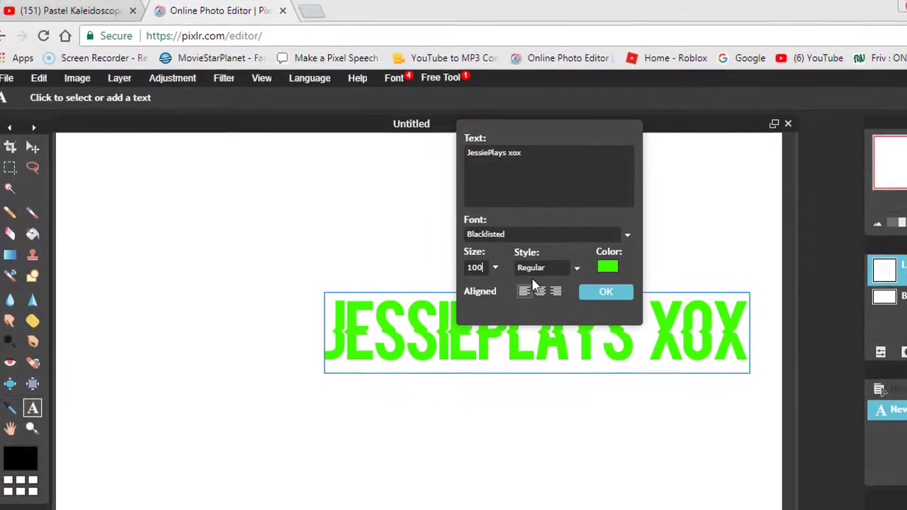
Set the text's size to 130 and confirm the text settings
{"action": "key", "text": "BackSpace"}
{"action": "key", "text": "BackSpace"}
{"action": "key", "text": "BackSpace"}
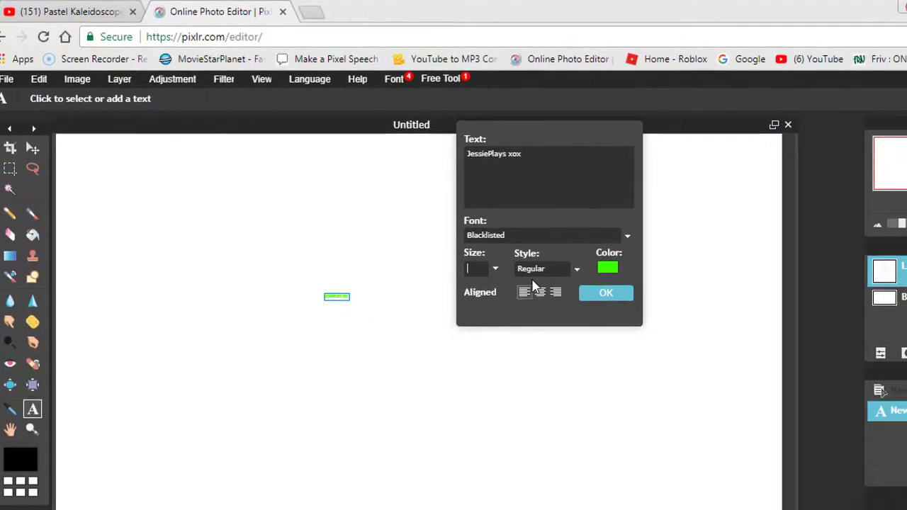
{"action": "type", "text": "150"}
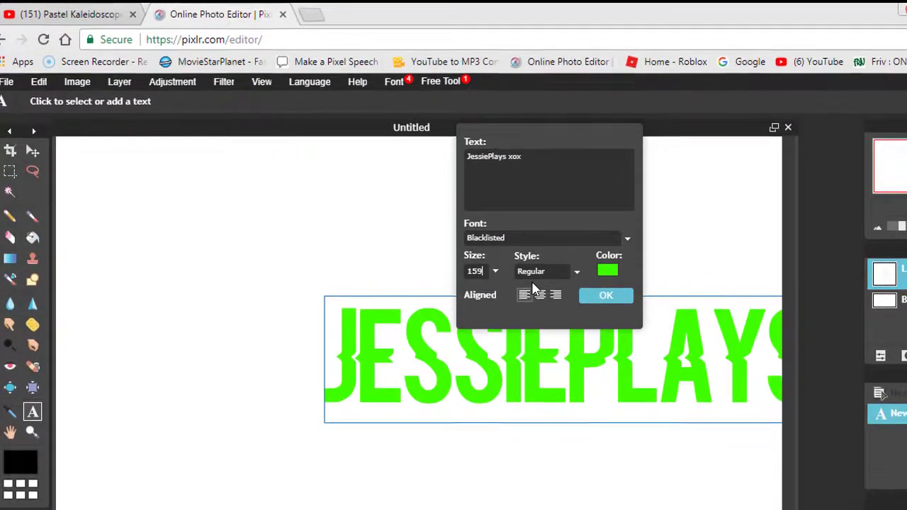
{"action": "key", "text": "BackSpace"}
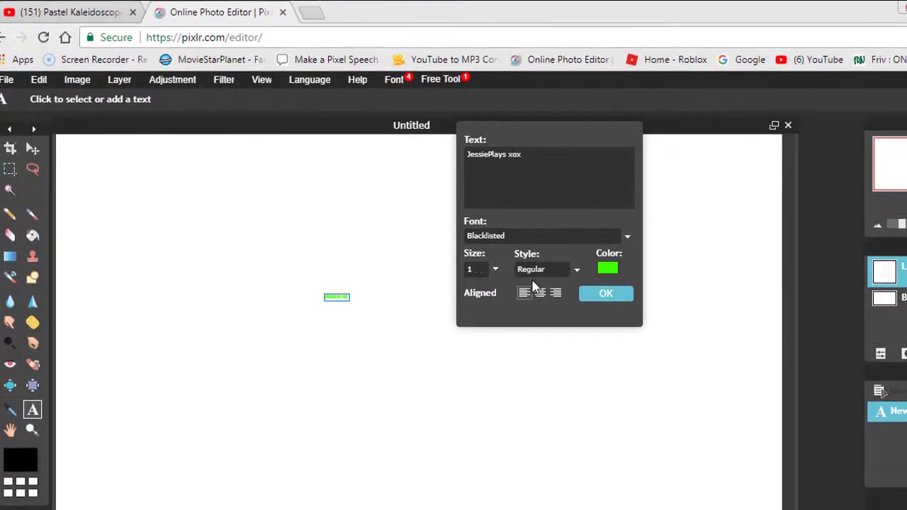
{"action": "type", "text": "30"}
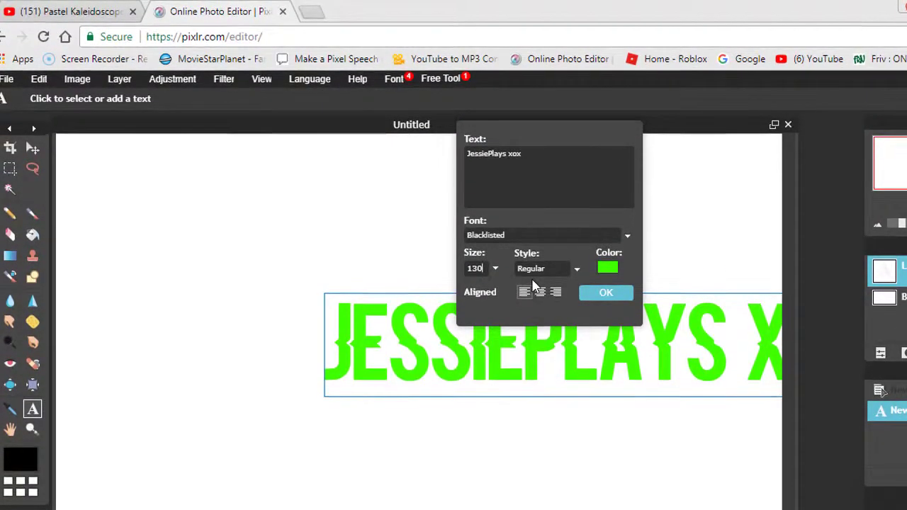
{"action": "left_click", "coordinate": [600, 298]}
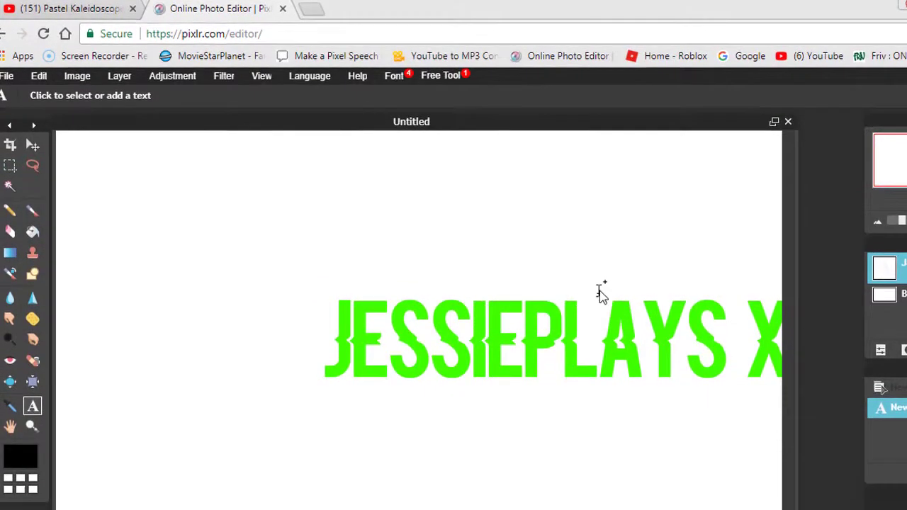
Reposition the green text so that all of it fits centred on the canvas, and confirm
{"action": "left_click", "coordinate": [603, 361]}
{"action": "left_click_drag", "start_coordinate": [615, 363], "coordinate": [473, 345]}
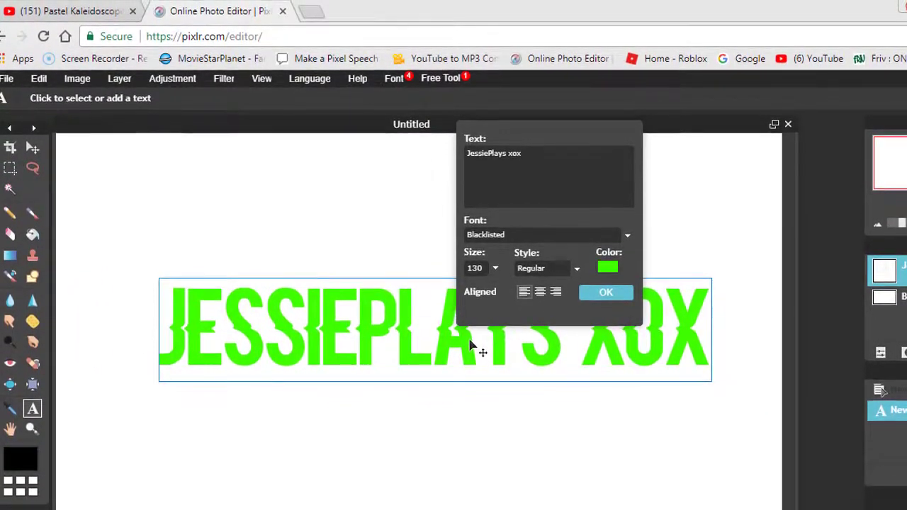
{"action": "left_click", "coordinate": [605, 291]}
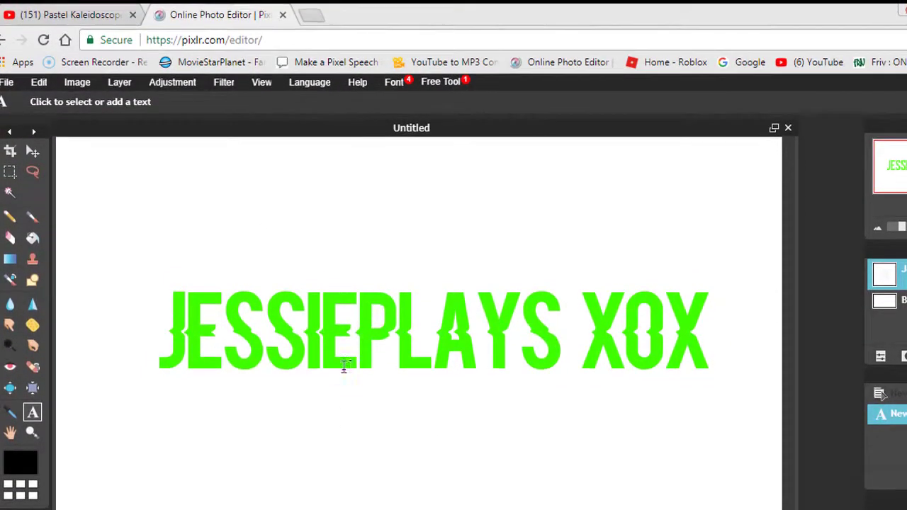
Start saving the image to the computer as a JPEG at quality 80 and clear the suggested file name
{"action": "left_click", "coordinate": [4, 79]}
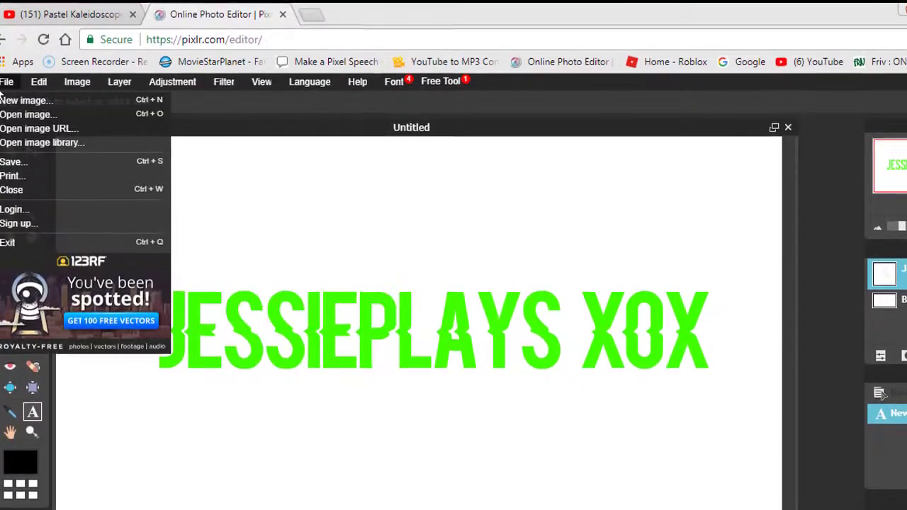
{"action": "left_click", "coordinate": [29, 162]}
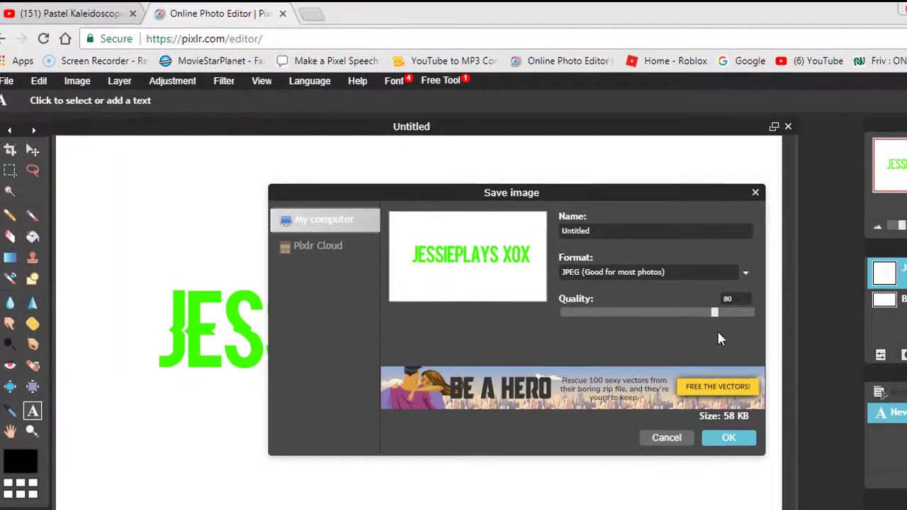
{"action": "left_click", "coordinate": [725, 434]}
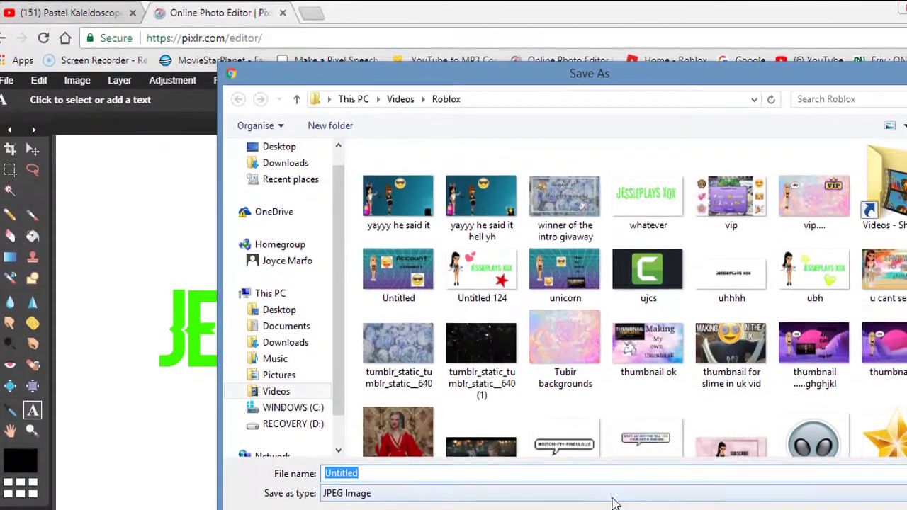
{"action": "key", "text": "BackSpace"}
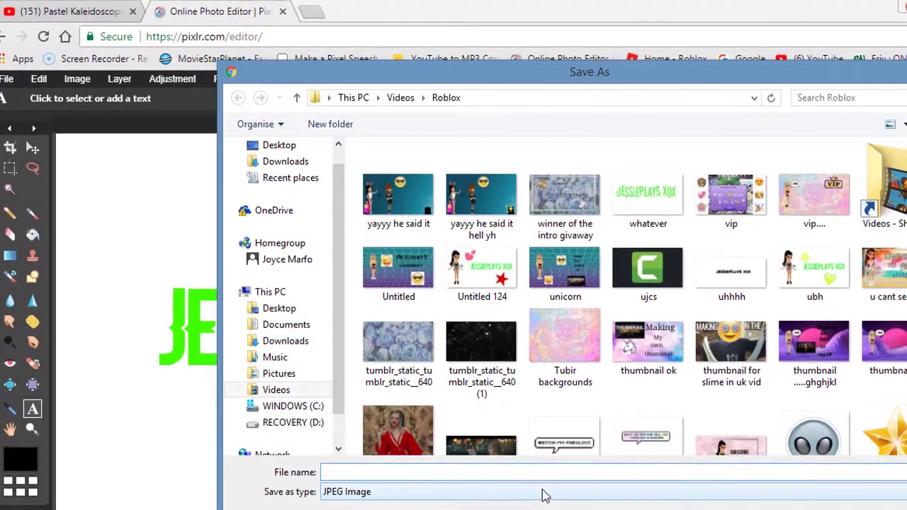
{"action": "type", "text": "https://www.youtube.com/watch?v=OpHz27sufLU"}
{"action": "key", "text": "BackSpace"}
{"action": "key", "text": "BackSpace"}
{"action": "key", "text": "BackSpace"}
{"action": "key", "text": "BackSpace"}
{"action": "key", "text": "BackSpace"}
{"action": "key", "text": "BackSpace"}
{"action": "key", "text": "BackSpace"}
{"action": "key", "text": "BackSpace"}
{"action": "key", "text": "BackSpace"}
{"action": "key", "text": "BackSpace"}
{"action": "key", "text": "BackSpace"}
{"action": "key", "text": "BackSpace"}
{"action": "key", "text": "BackSpace"}
{"action": "key", "text": "BackSpace"}
{"action": "key", "text": "BackSpace"}
{"action": "key", "text": "BackSpace"}
{"action": "key", "text": "BackSpace"}
{"action": "key", "text": "BackSpace"}
{"action": "key", "text": "BackSpace"}
{"action": "key", "text": "BackSpace"}
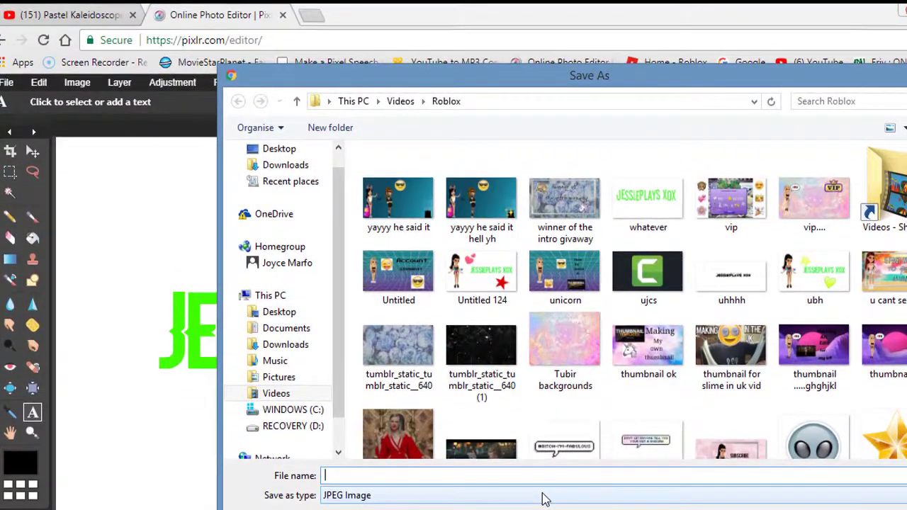
Name the JPEG file intro and save it in the Roblox folder under Videos
{"action": "type", "text": "int"}
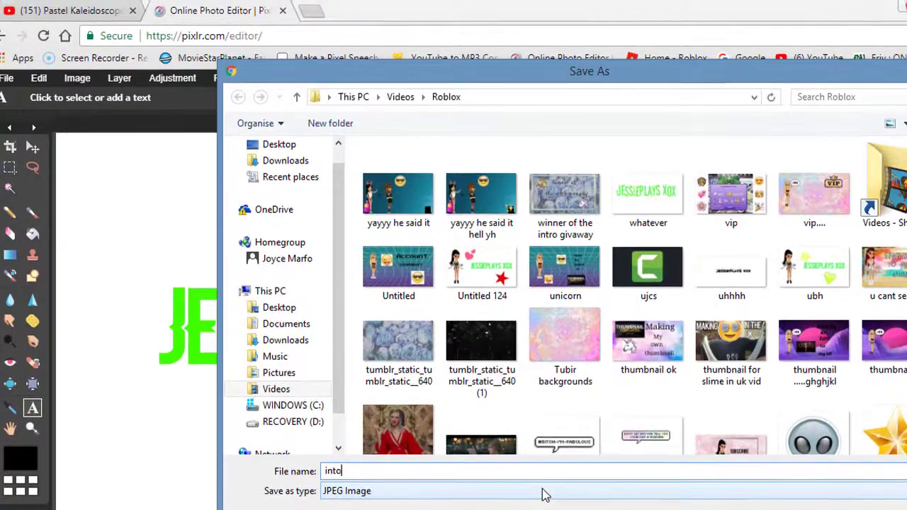
{"action": "type", "text": "ro"}
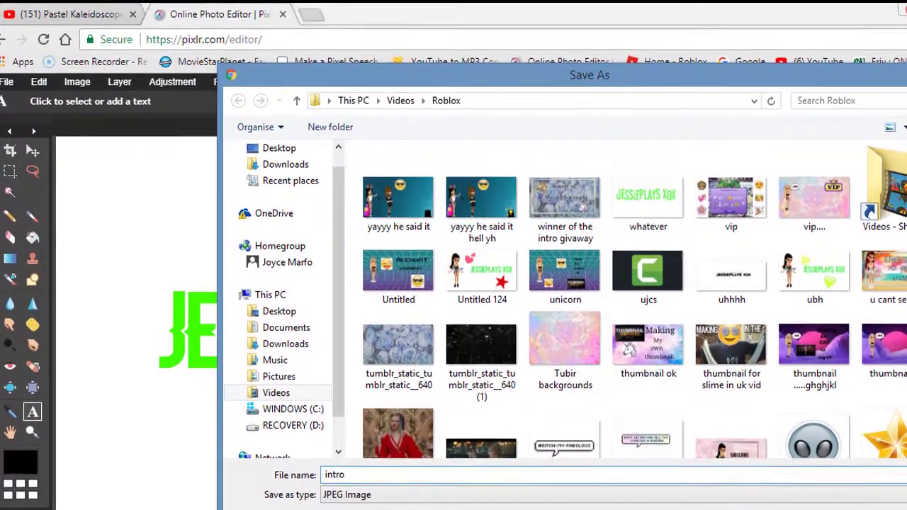
{"action": "key", "text": "Return"}
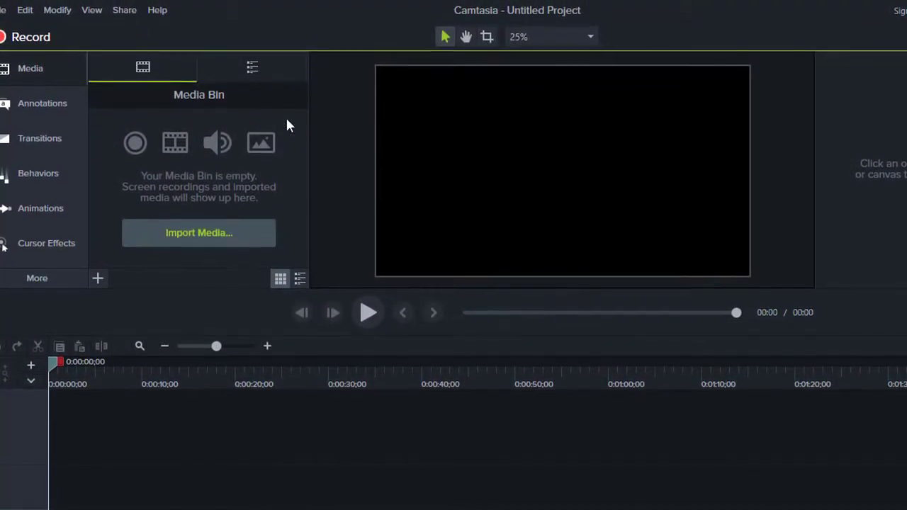
In Camtasia, import intro.jpg from the Roblox folder under Videos into the Media Bin
{"action": "left_click", "coordinate": [271, 229]}
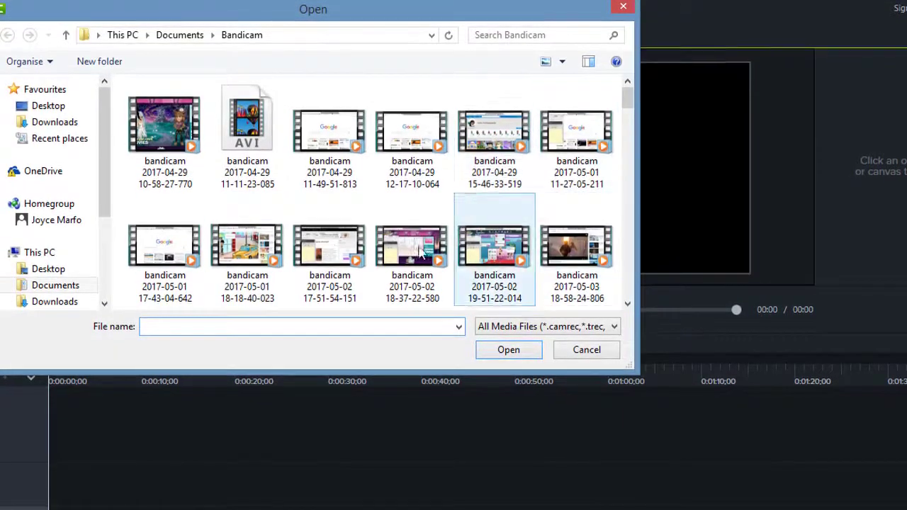
{"action": "left_click_drag", "start_coordinate": [107, 186], "coordinate": [104, 308]}
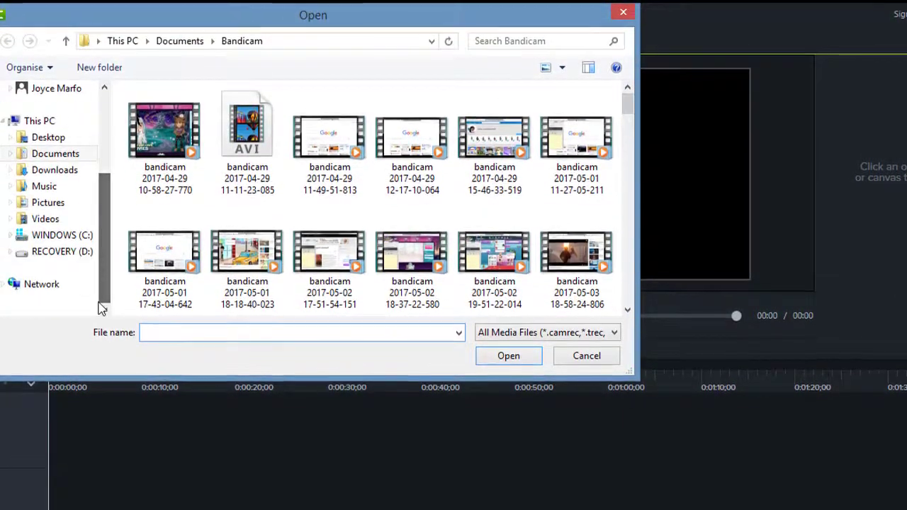
{"action": "left_click", "coordinate": [54, 213]}
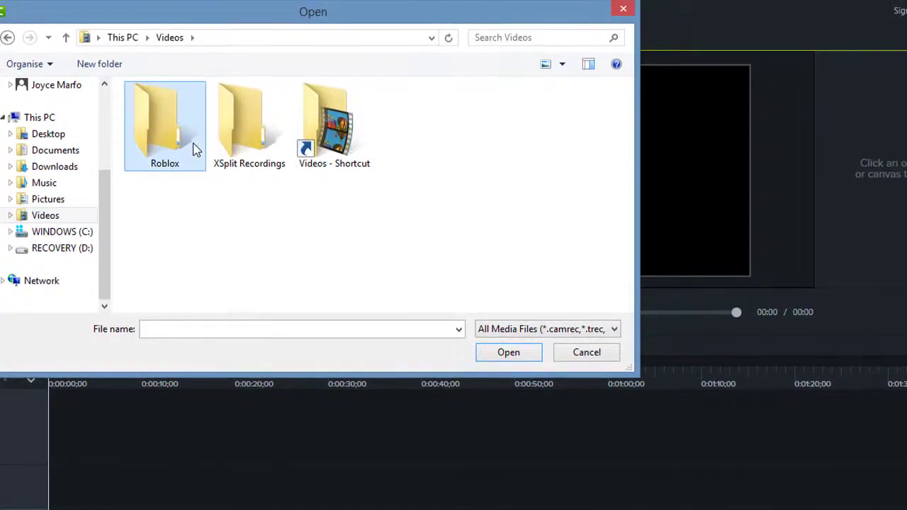
{"action": "double_click", "coordinate": [194, 145]}
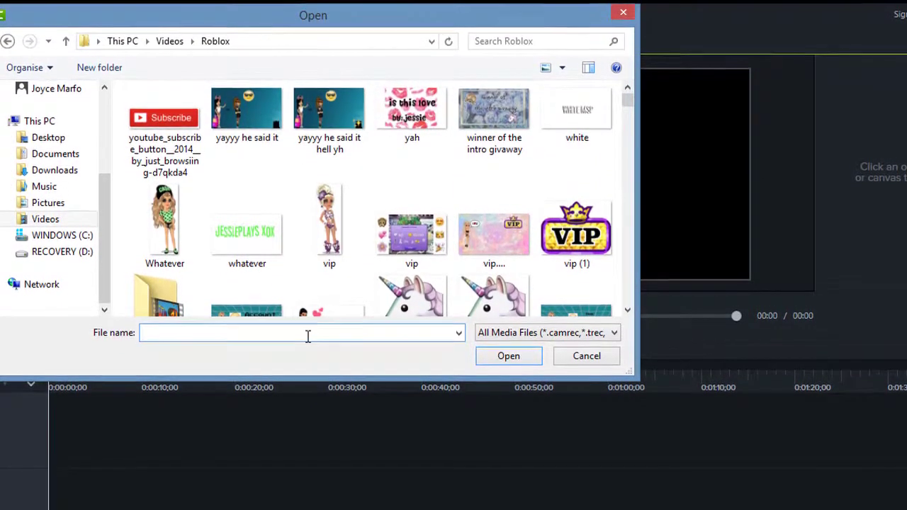
{"action": "type", "text": "int"}
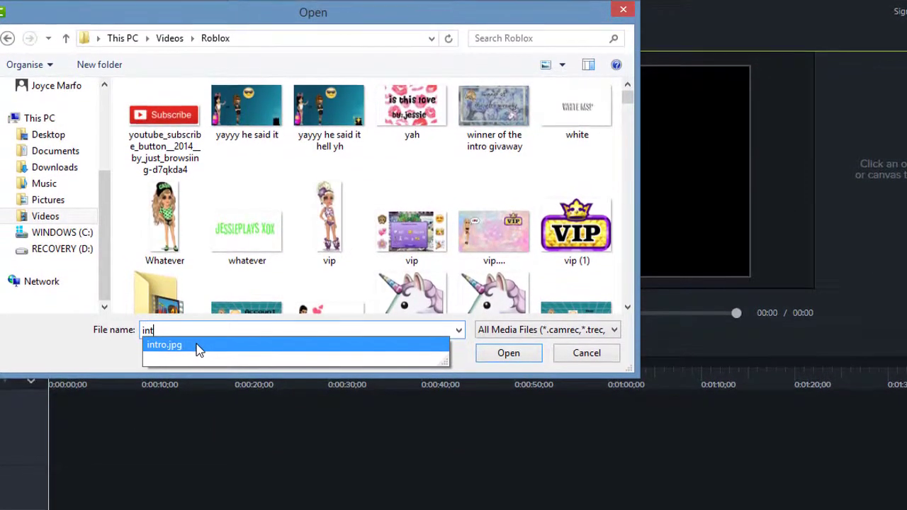
{"action": "left_click", "coordinate": [197, 349]}
{"action": "left_click", "coordinate": [485, 351]}
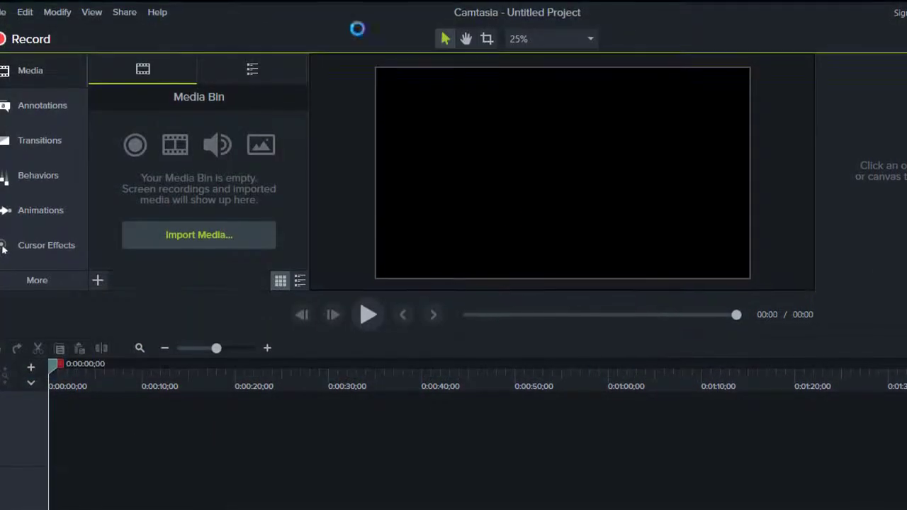
Import the Unicorn_Emoji_grande image from the Roblox folder under Videos into the Media Bin
{"action": "left_click", "coordinate": [97, 275]}
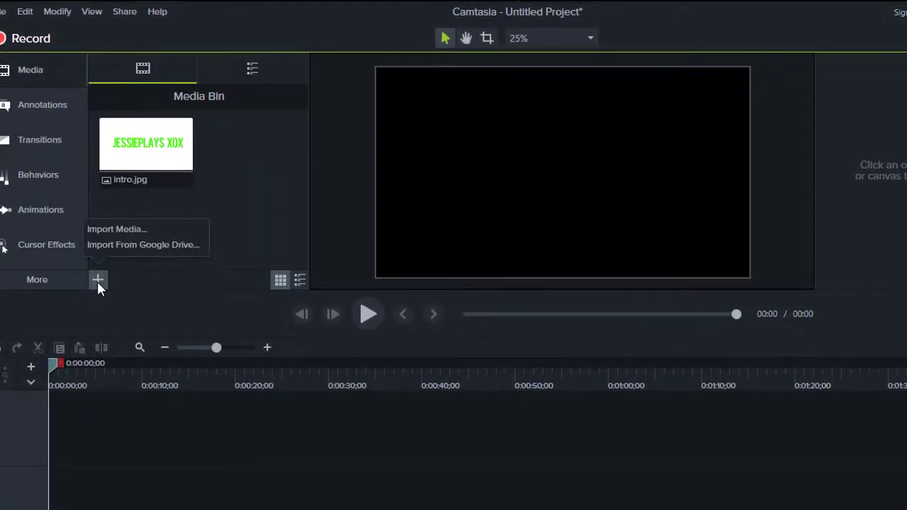
{"action": "left_click", "coordinate": [113, 228]}
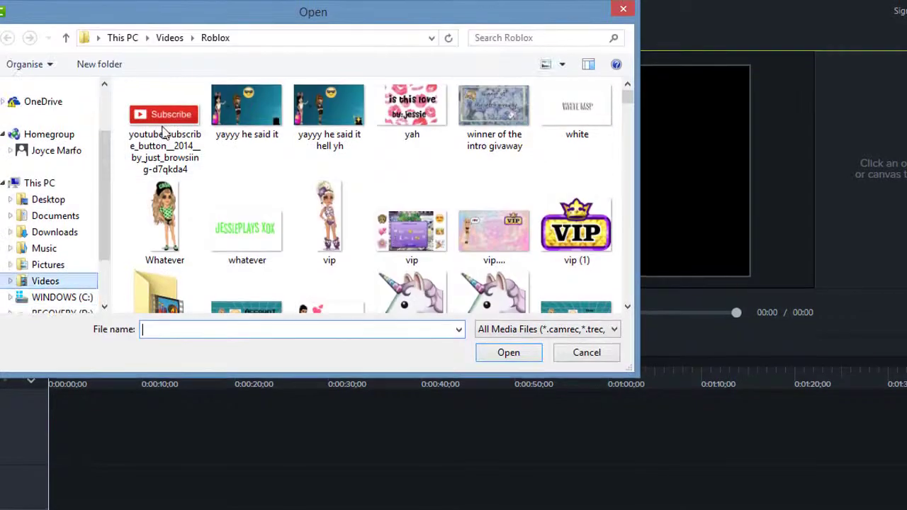
{"action": "scroll", "coordinate": [162, 133], "scroll_direction": "down", "scroll_amount": 5}
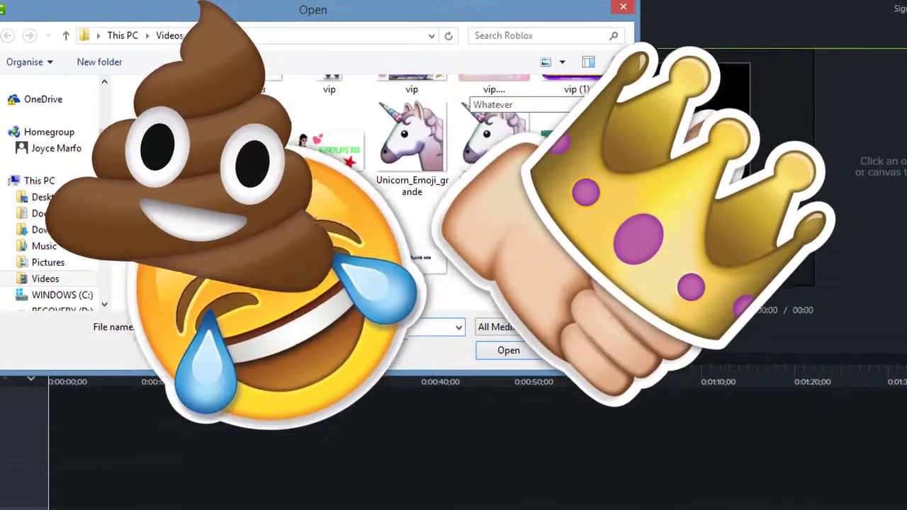
{"action": "left_click_drag", "start_coordinate": [628, 105], "coordinate": [628, 102]}
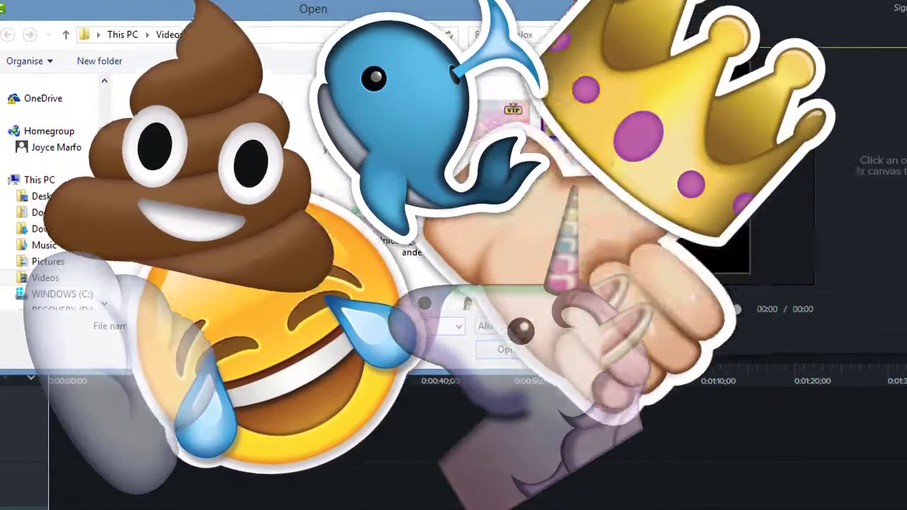
{"action": "double_click", "coordinate": [491, 218]}
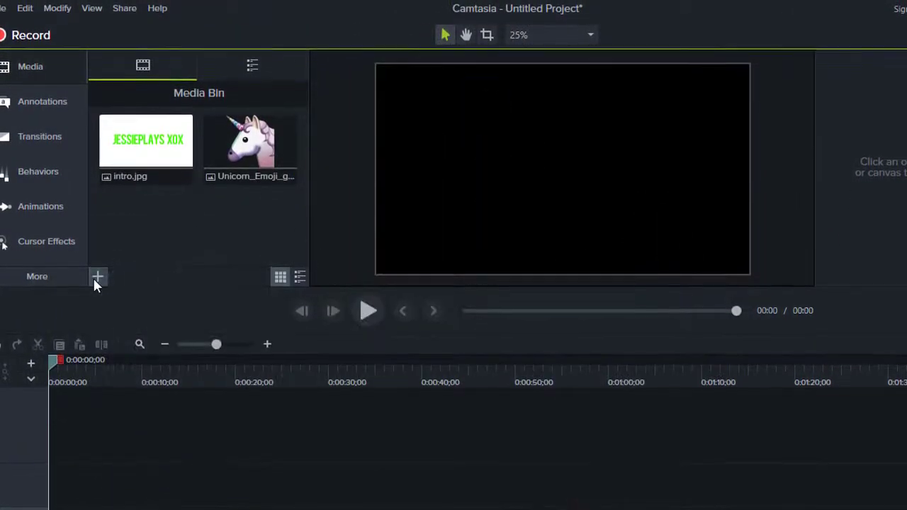
Import the Pastel Kaleidoscope Editing Footage video from the Downloads folder into the Media Bin
{"action": "left_click", "coordinate": [97, 279]}
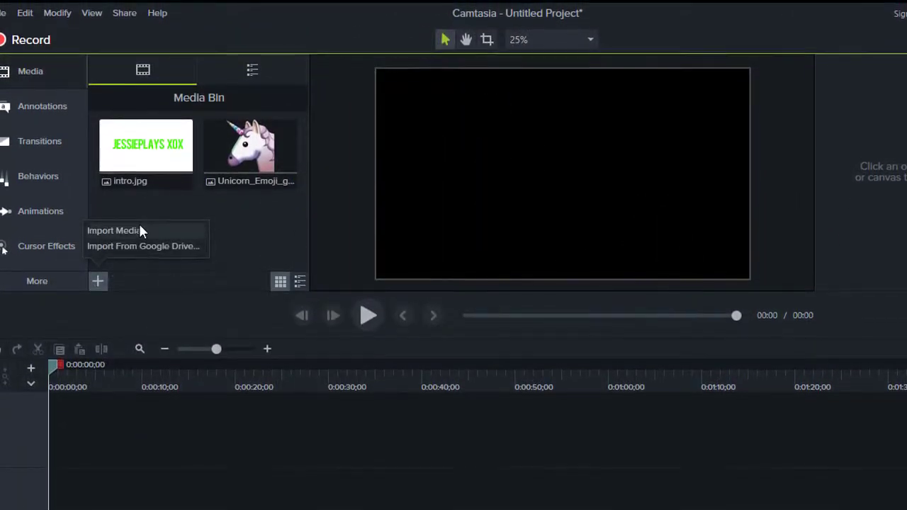
{"action": "left_click", "coordinate": [139, 231]}
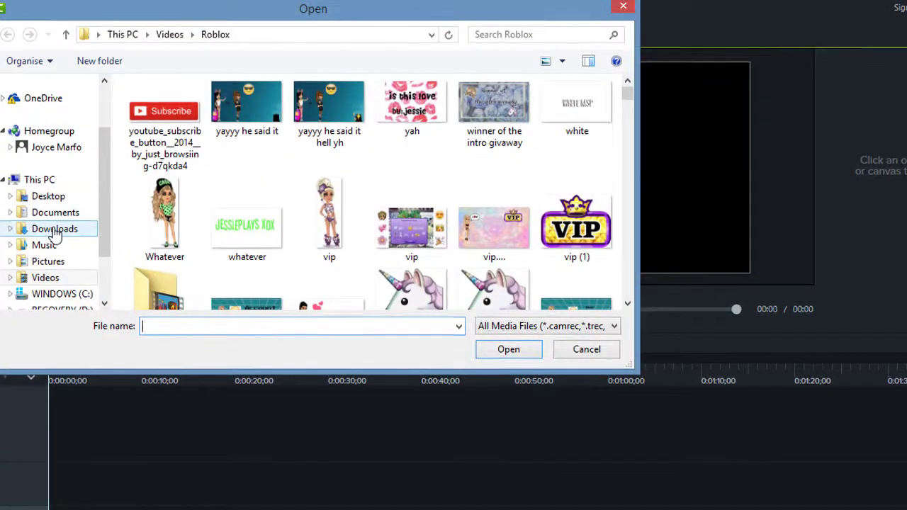
{"action": "left_click", "coordinate": [55, 230]}
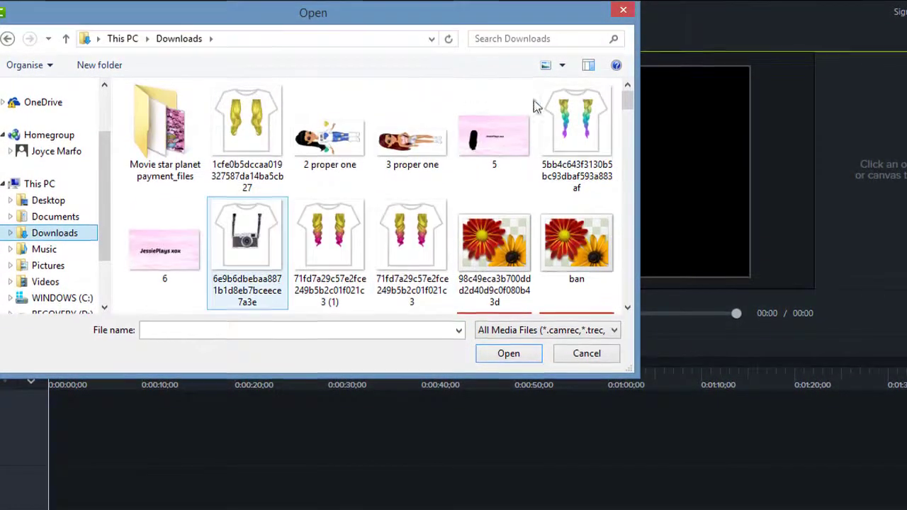
{"action": "left_click_drag", "start_coordinate": [629, 96], "coordinate": [653, 224]}
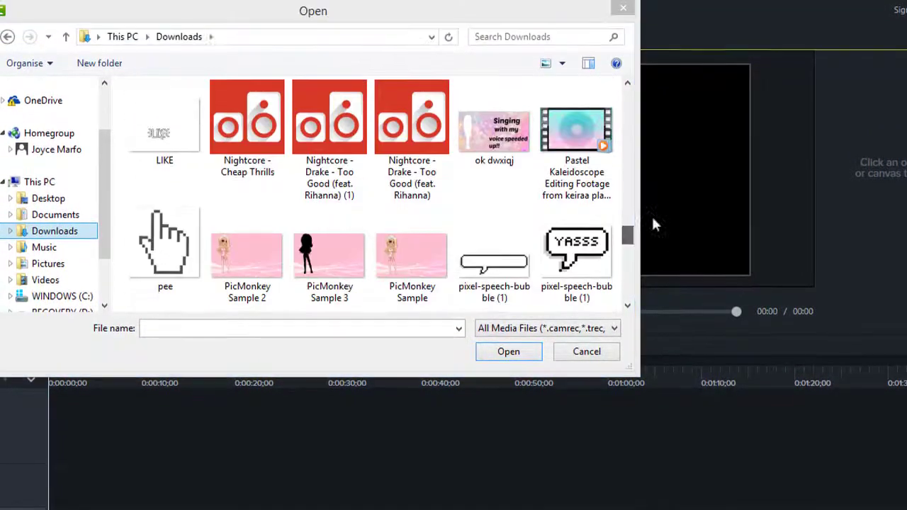
{"action": "double_click", "coordinate": [576, 138]}
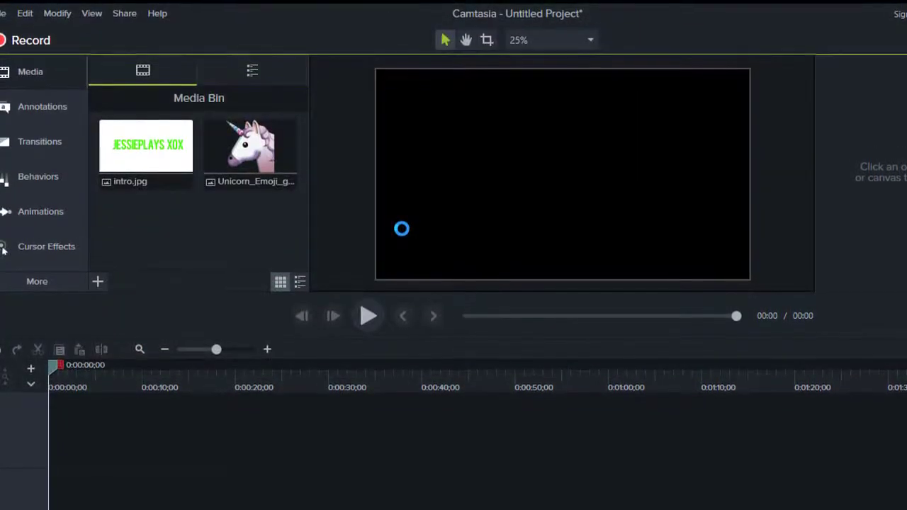
Place the Pastel Kaleidoscope footage on the timeline starting at 0:00:00, filling the canvas
{"action": "left_click", "coordinate": [147, 236]}
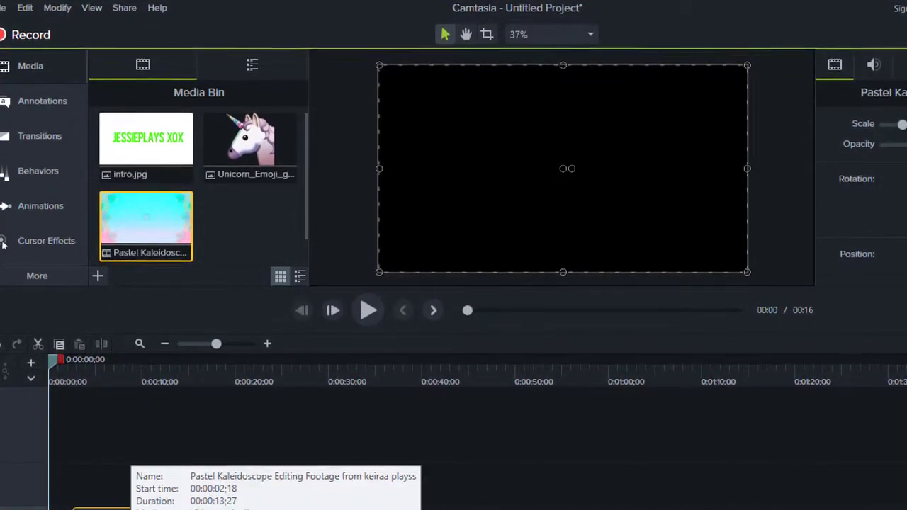
{"action": "left_click_drag", "start_coordinate": [131, 509], "coordinate": [107, 509]}
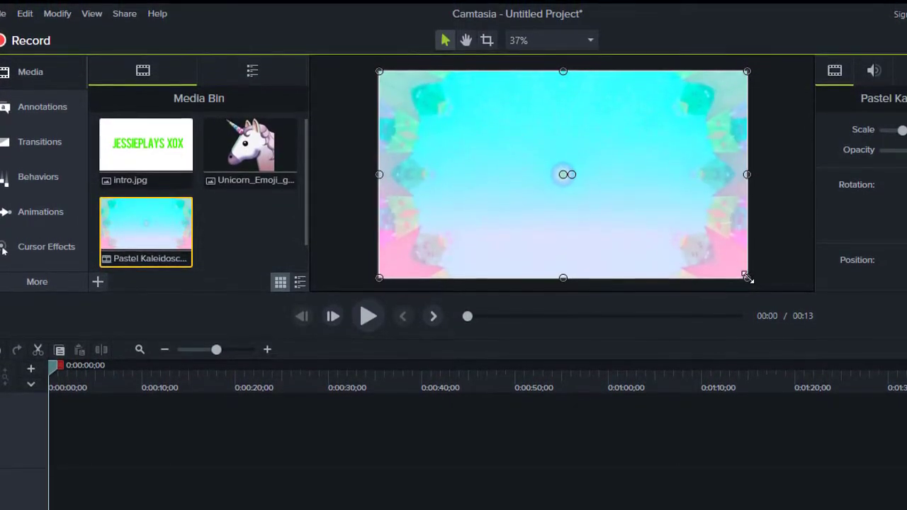
{"action": "mouse_move", "coordinate": [748, 277]}
{"action": "left_mouse_down"}
{"action": "mouse_move", "coordinate": [797, 300]}
{"action": "mouse_move", "coordinate": [750, 264]}
{"action": "left_mouse_up"}
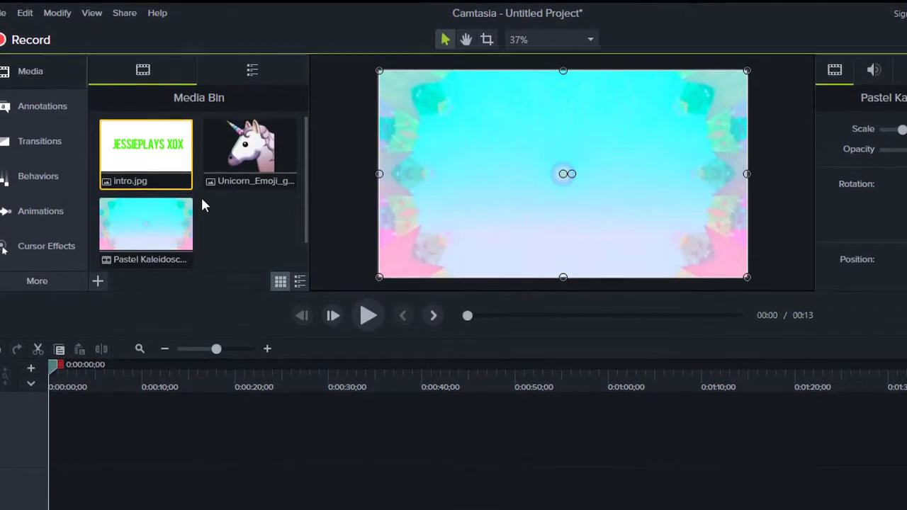
Add intro.jpg at the start of Track 2 above the footage and extend it to the footage's full length
{"action": "left_click_drag", "start_coordinate": [154, 155], "coordinate": [55, 480]}
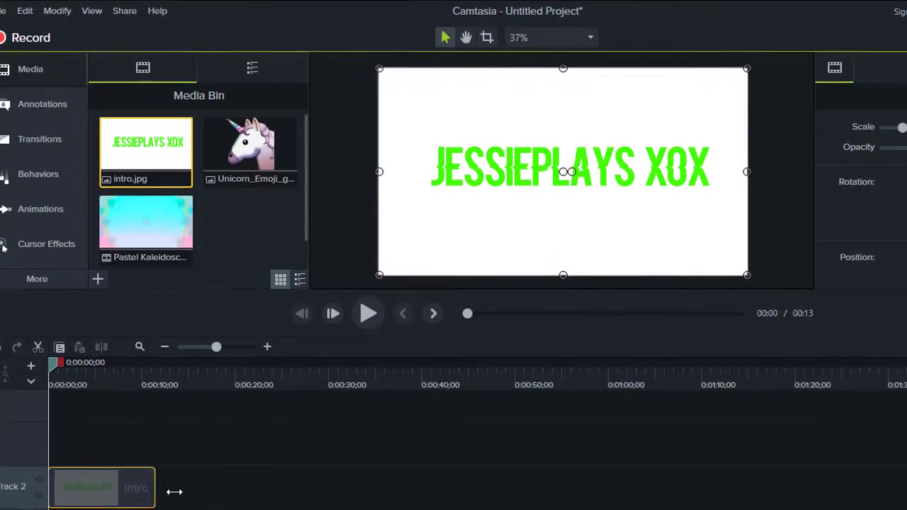
{"action": "left_click_drag", "start_coordinate": [177, 501], "coordinate": [177, 498]}
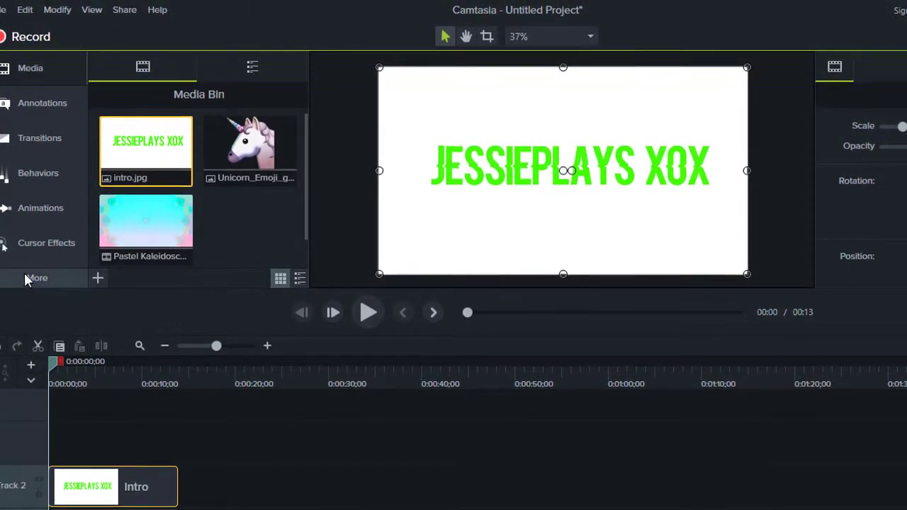
Apply the Remove a Color effect to the Intro clip to key out the green text, and preview the result
{"action": "left_click", "coordinate": [28, 277]}
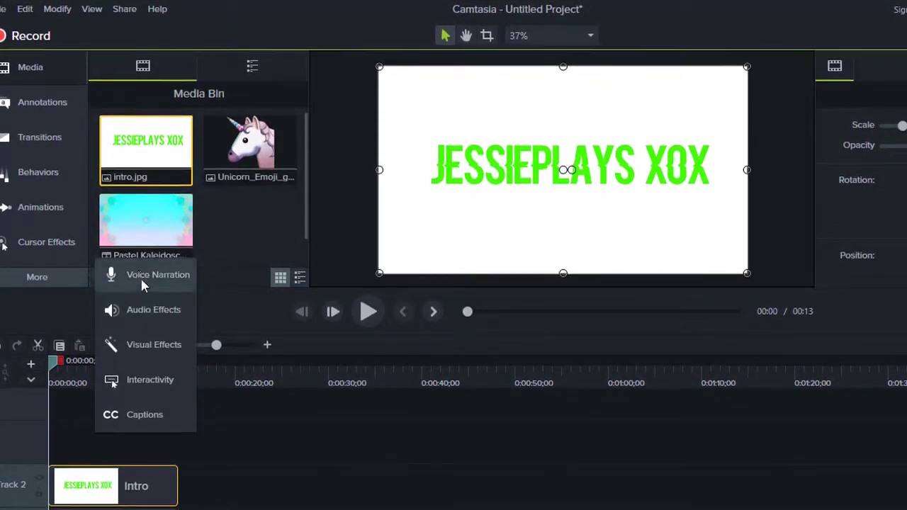
{"action": "left_click", "coordinate": [154, 346]}
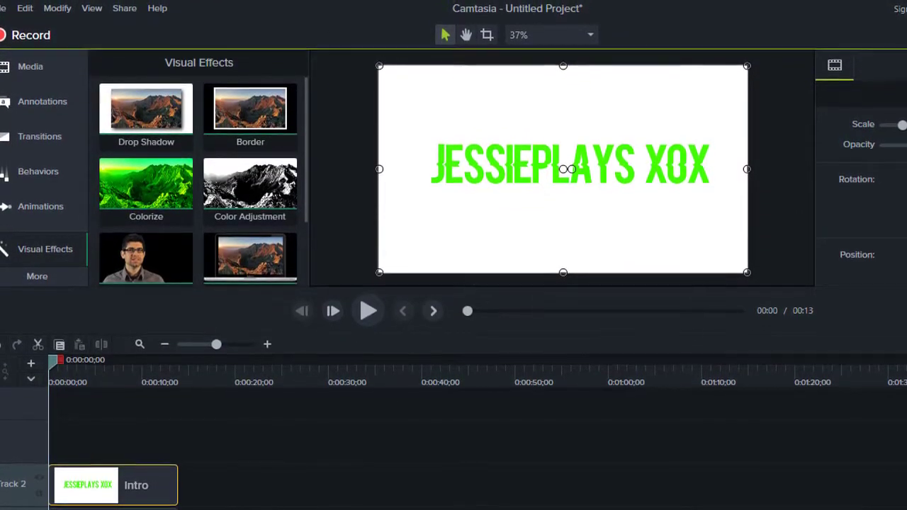
{"action": "scroll", "coordinate": [861, 192], "scroll_direction": "down", "scroll_amount": 1}
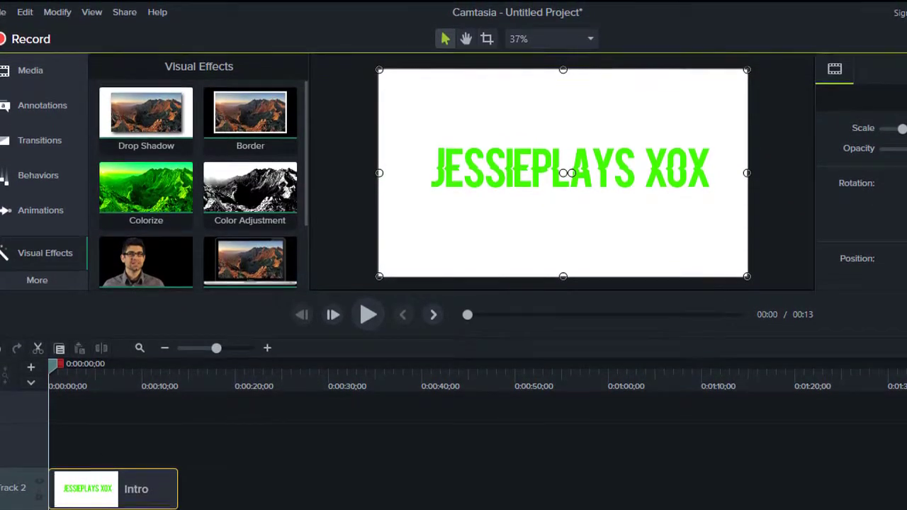
{"action": "left_click", "coordinate": [906, 310]}
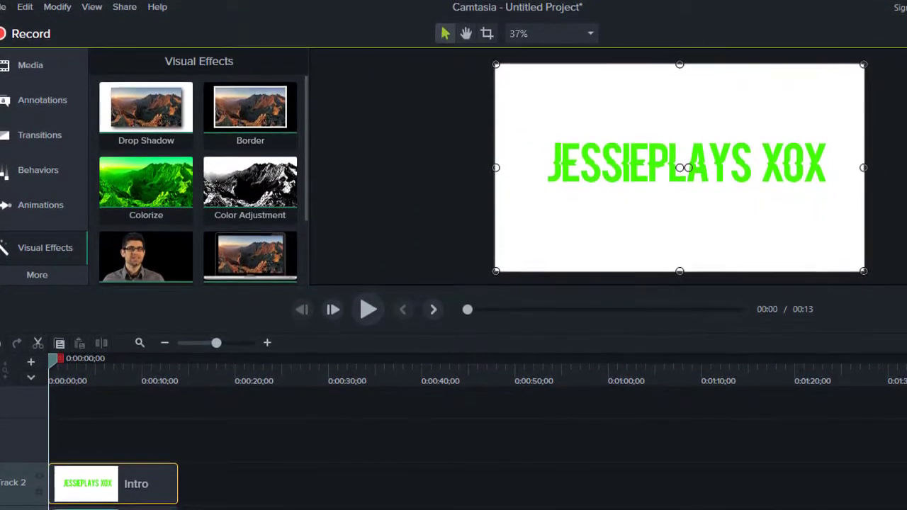
{"action": "left_click", "coordinate": [906, 311]}
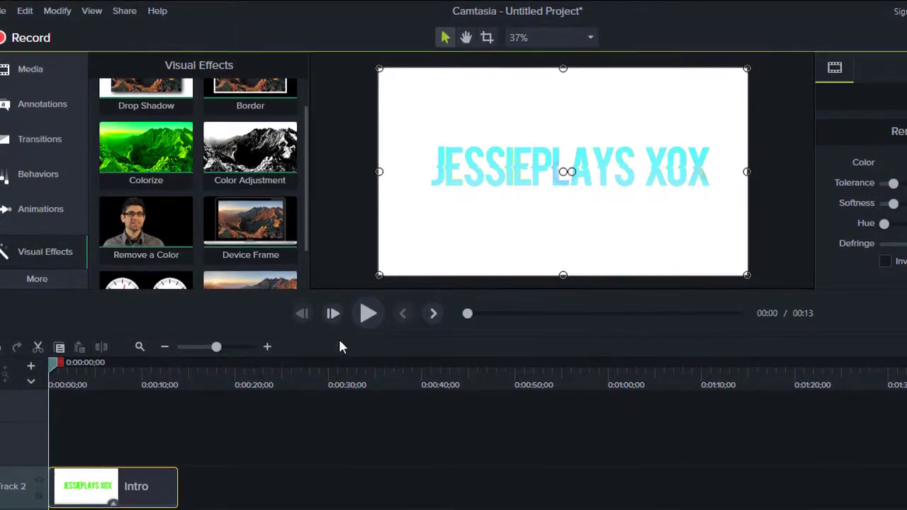
{"action": "left_click", "coordinate": [372, 314]}
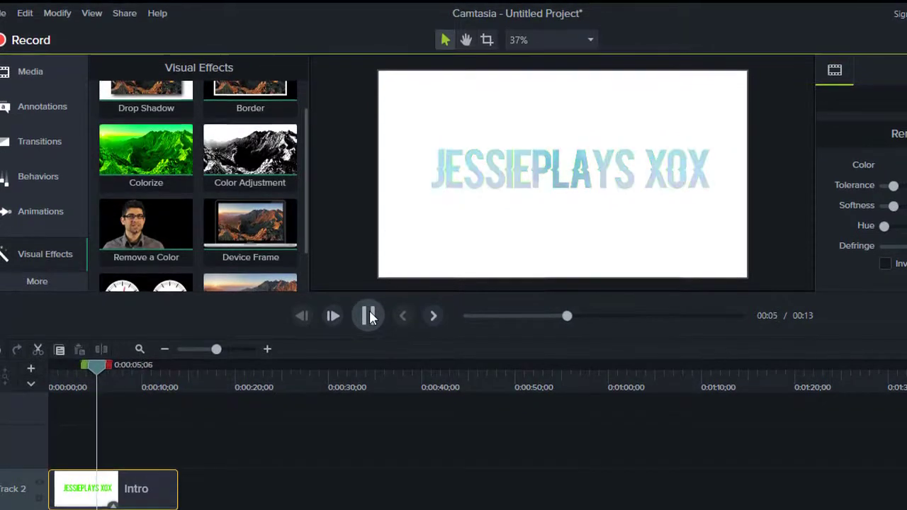
{"action": "left_click", "coordinate": [369, 315]}
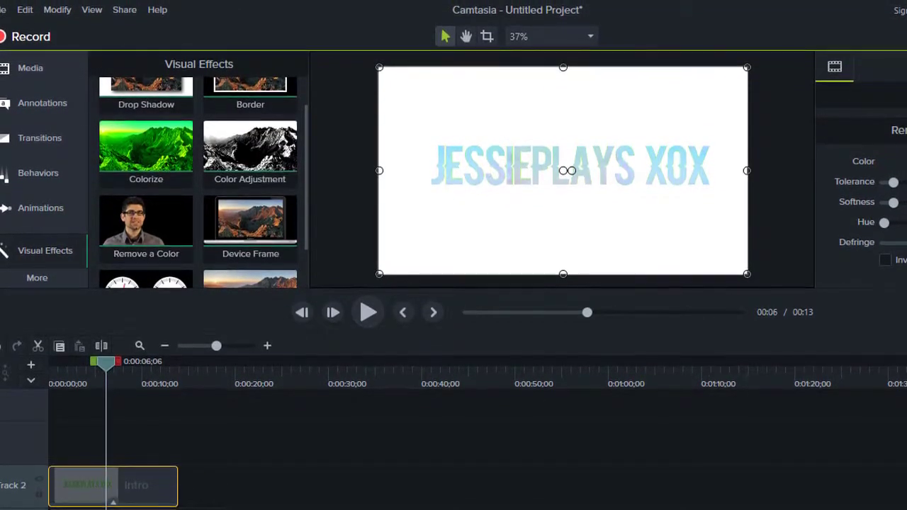
Switch to YouTube in Chrome, search for too good remix, open the Too Good (Lured x NGO Remix) video and copy its link
{"action": "mouse_move", "coordinate": [386, 509]}
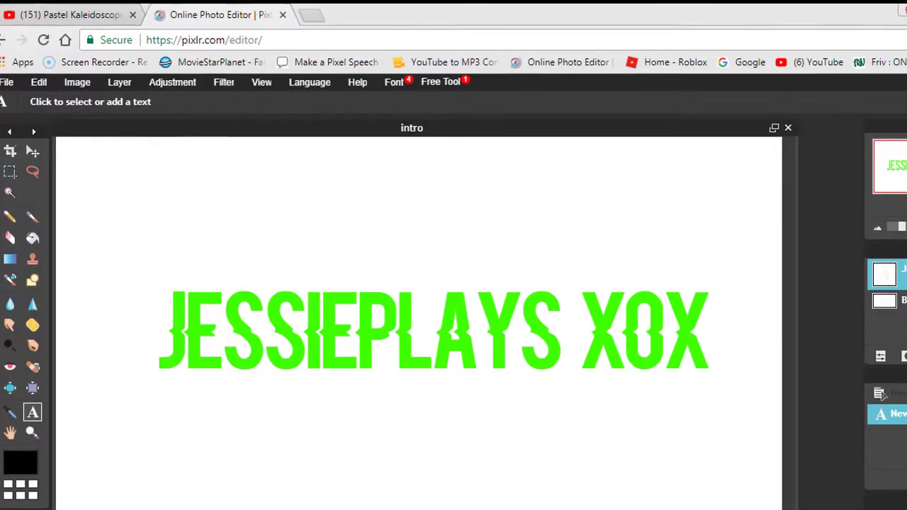
{"action": "left_click", "coordinate": [40, 10]}
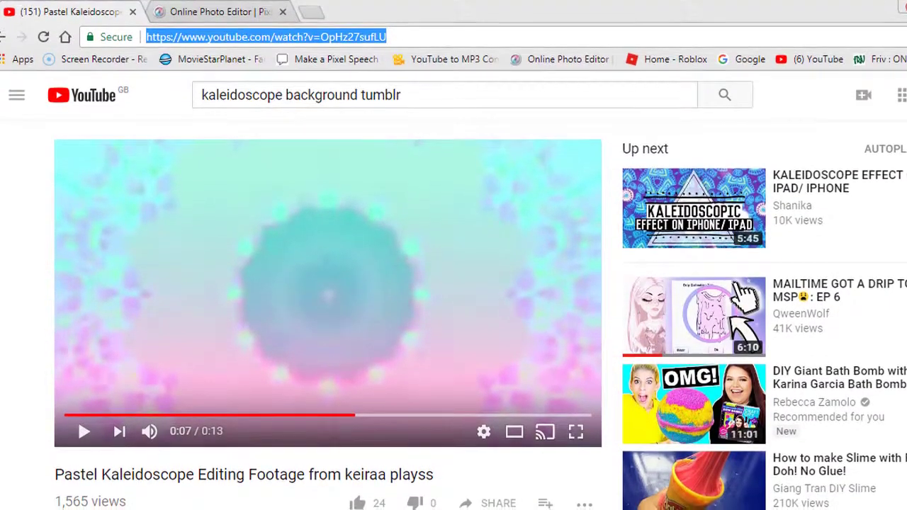
{"action": "left_click", "coordinate": [386, 509]}
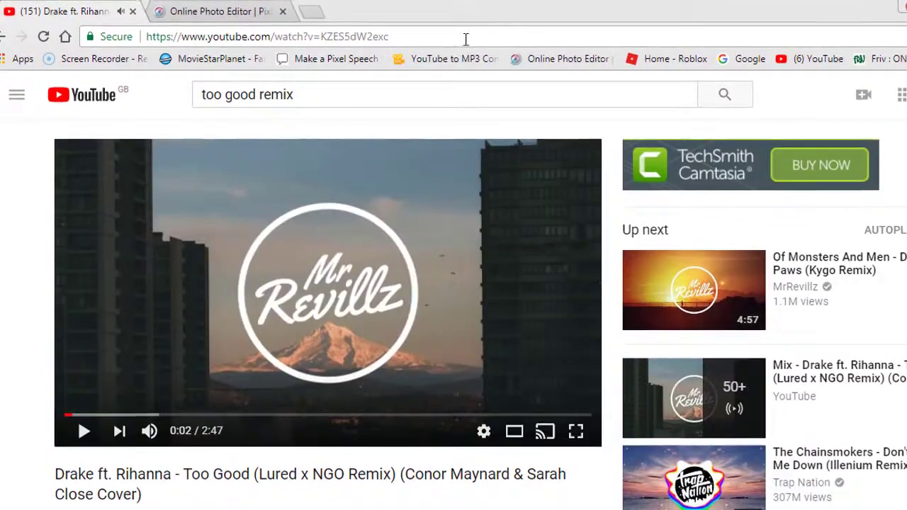
{"action": "left_click", "coordinate": [465, 34]}
{"action": "key", "text": "ctrl+c"}
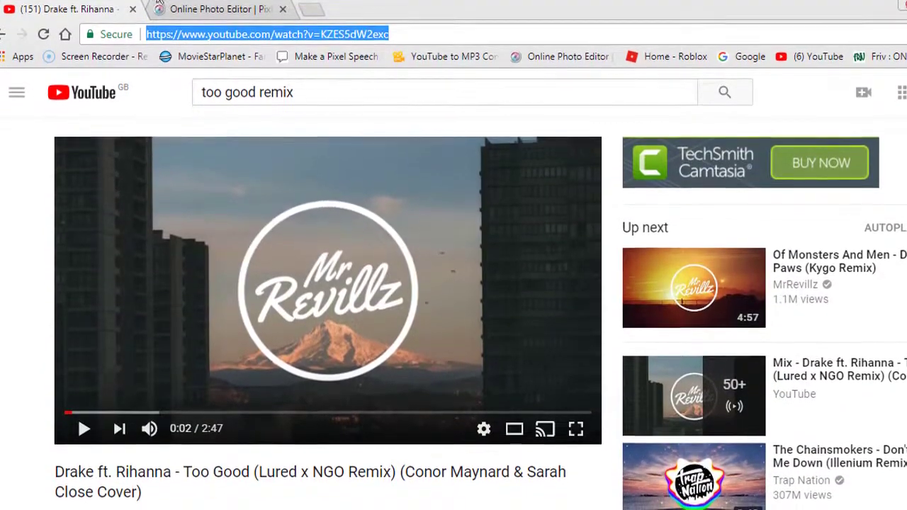
Open the OnlineVideoConverter MP3 page in place of Pixlr, paste the video link and start the conversion to .mp3
{"action": "left_click", "coordinate": [220, 12]}
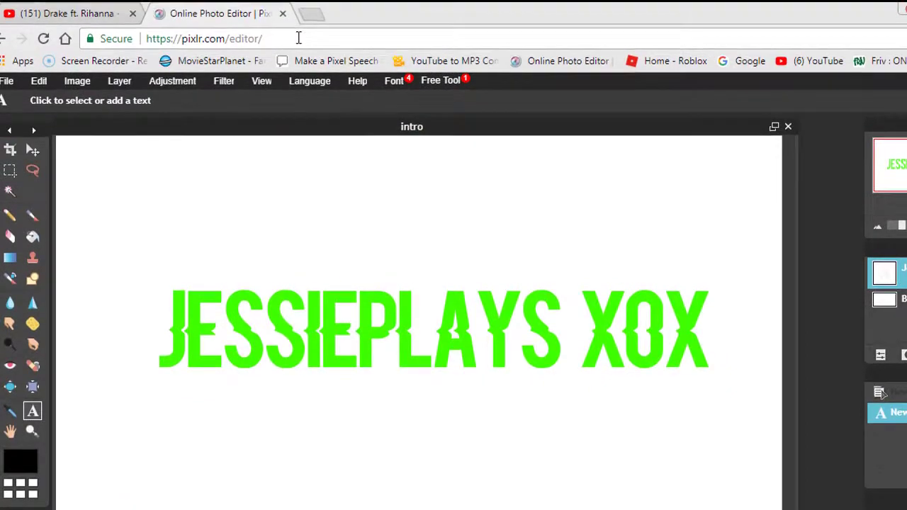
{"action": "left_click", "coordinate": [438, 60]}
{"action": "left_click", "coordinate": [580, 117]}
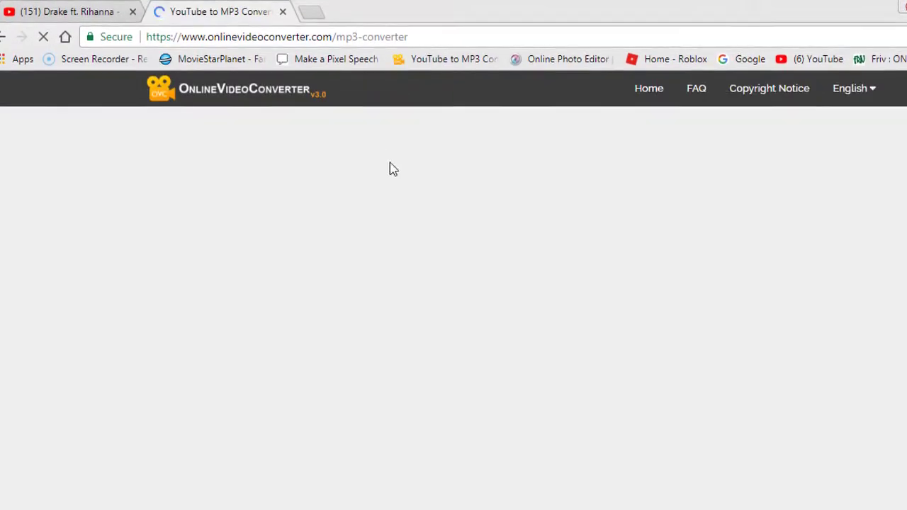
{"action": "left_click", "coordinate": [315, 217]}
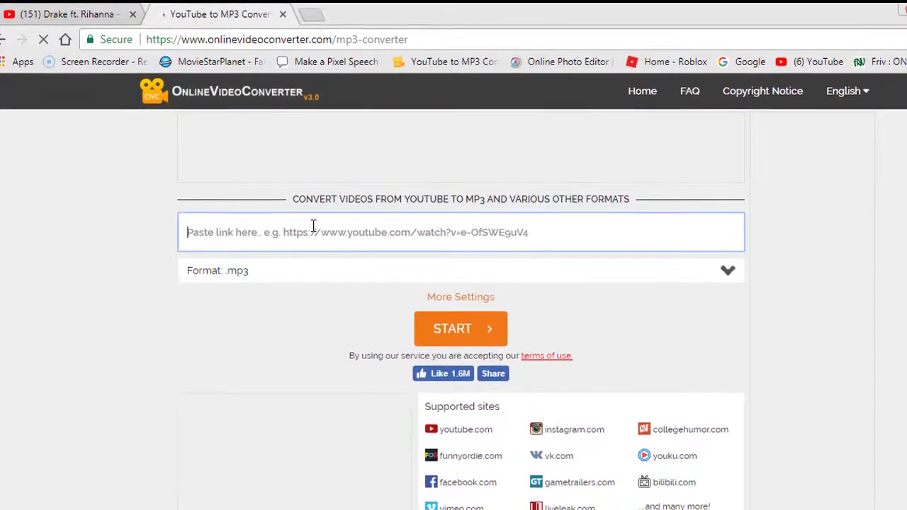
{"action": "key", "text": "ctrl+v"}
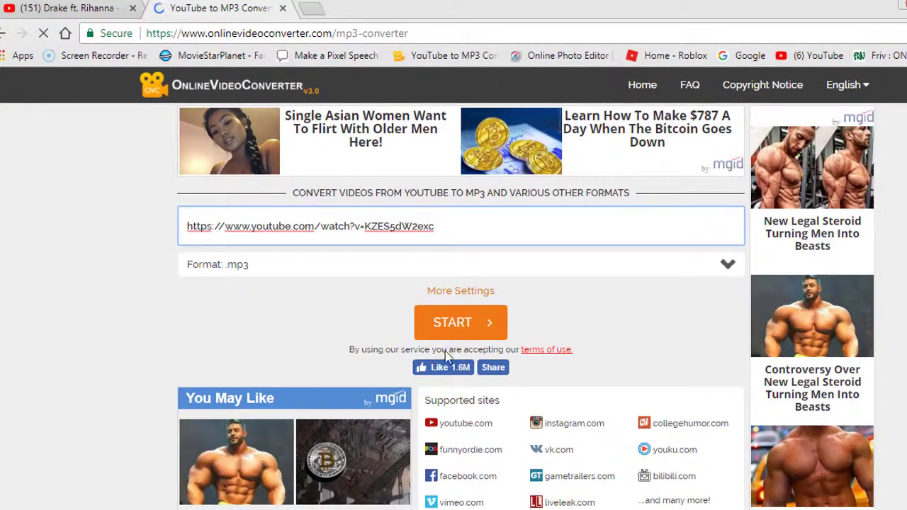
{"action": "left_click", "coordinate": [448, 331]}
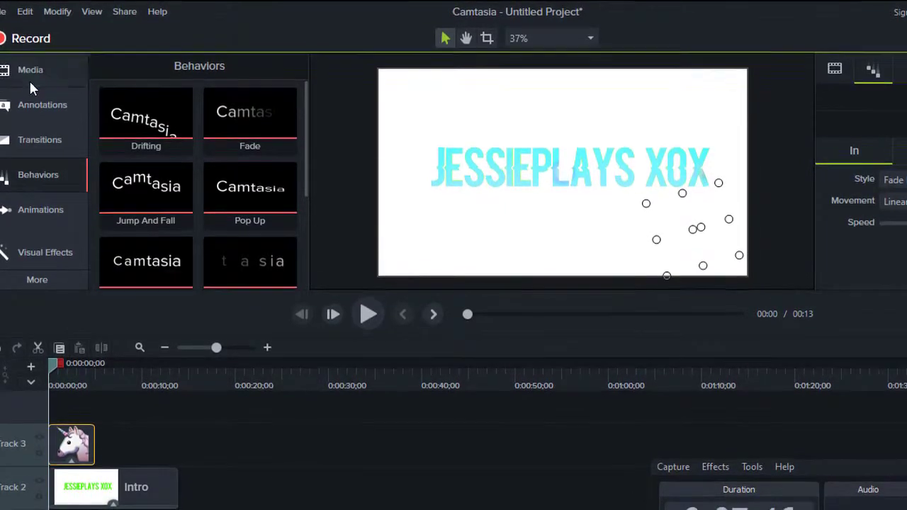
In Camtasia, import more emoji images into the Media Bin, including the crown, the whale nature-0039.png and cloud.png
{"action": "left_click", "coordinate": [29, 78]}
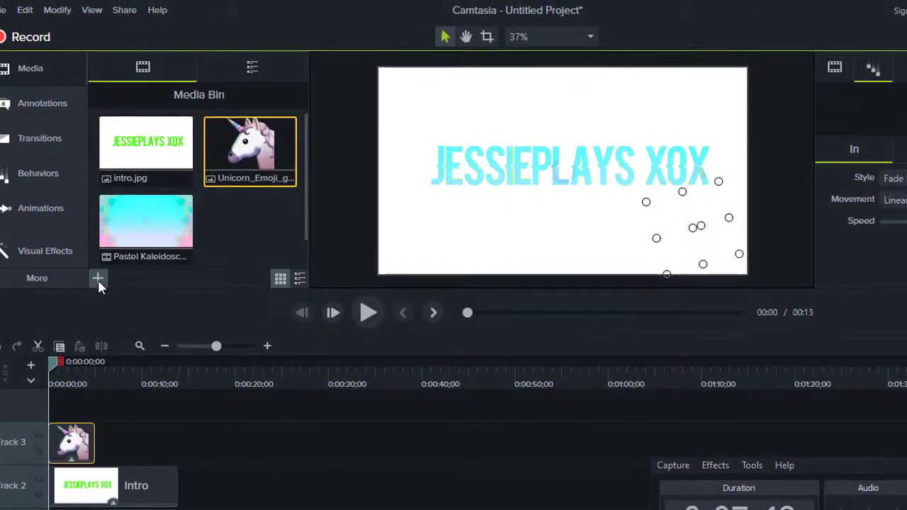
{"action": "left_click", "coordinate": [98, 276]}
{"action": "left_click", "coordinate": [169, 228]}
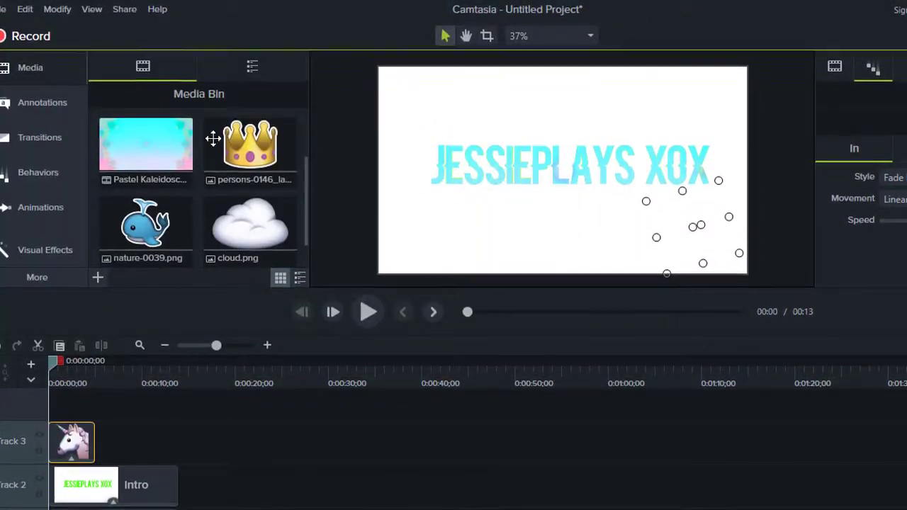
Place the crown image small and tilted above the start of the text, with its Track 4 clip beginning where the unicorn clip ends
{"action": "left_click_drag", "start_coordinate": [252, 151], "coordinate": [484, 153]}
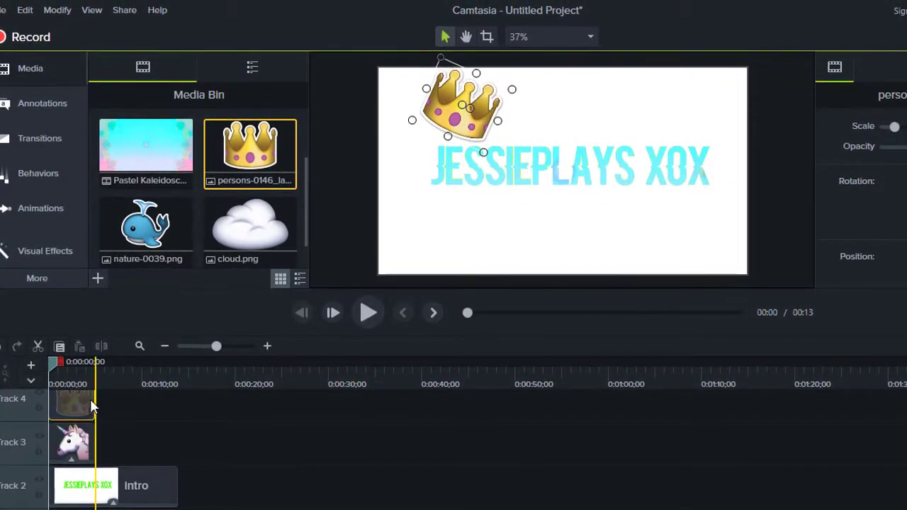
{"action": "left_click_drag", "start_coordinate": [68, 399], "coordinate": [120, 419]}
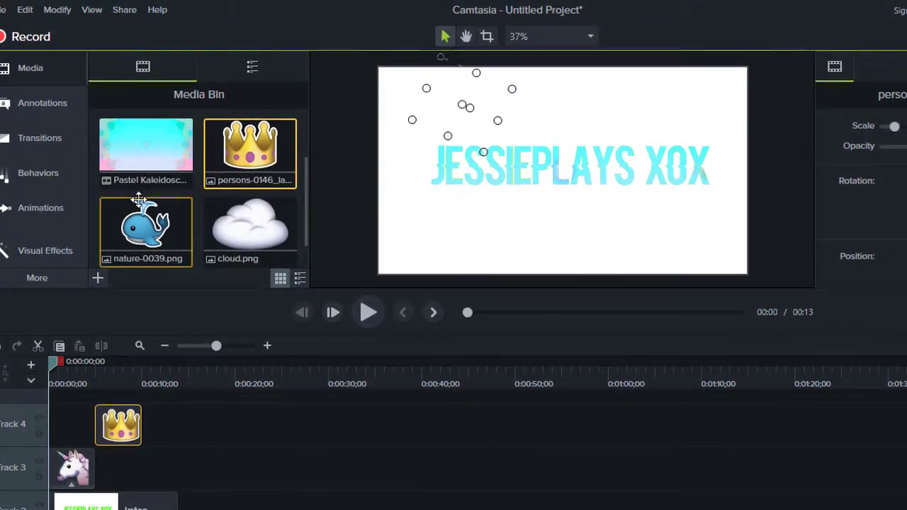
Try to apply the Fade behavior to the crown, and play the intro from the start to about six seconds
{"action": "left_click", "coordinate": [56, 176]}
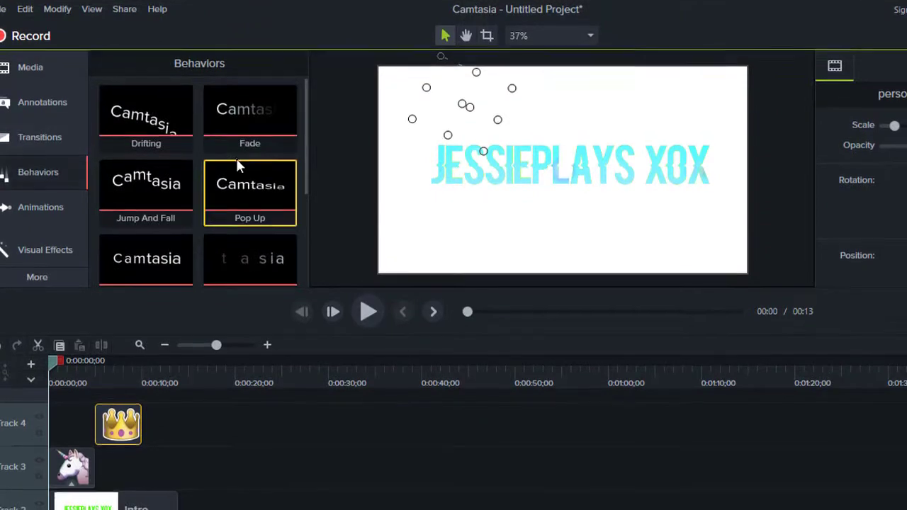
{"action": "left_click_drag", "start_coordinate": [265, 123], "coordinate": [453, 112]}
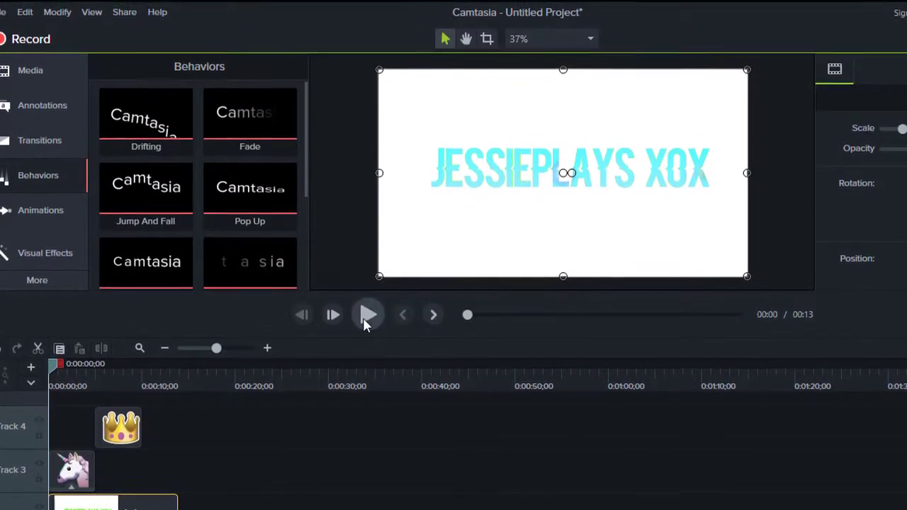
{"action": "left_click", "coordinate": [365, 313]}
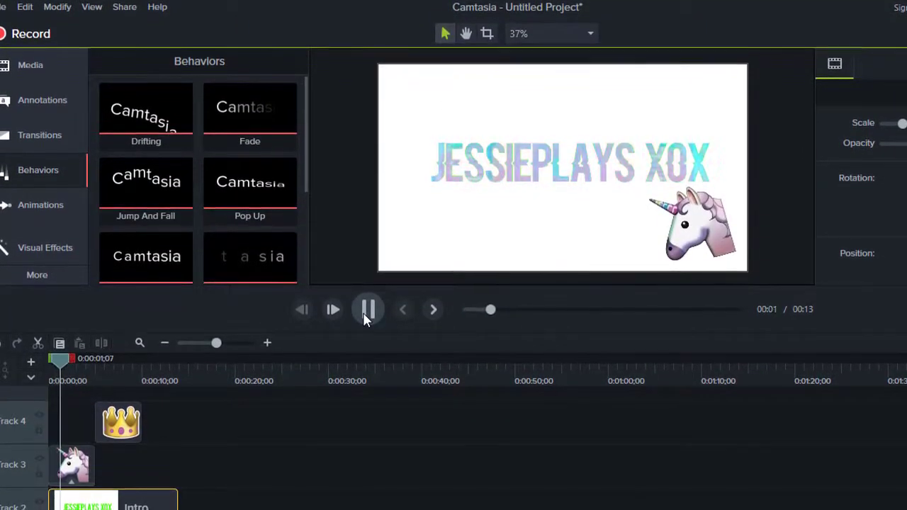
{"action": "left_click", "coordinate": [363, 315]}
{"action": "left_click", "coordinate": [363, 315]}
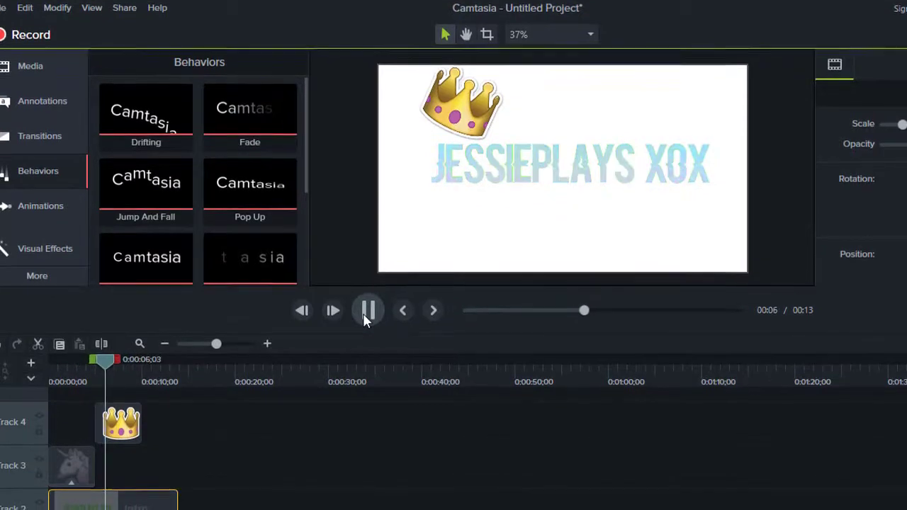
{"action": "left_click", "coordinate": [364, 319]}
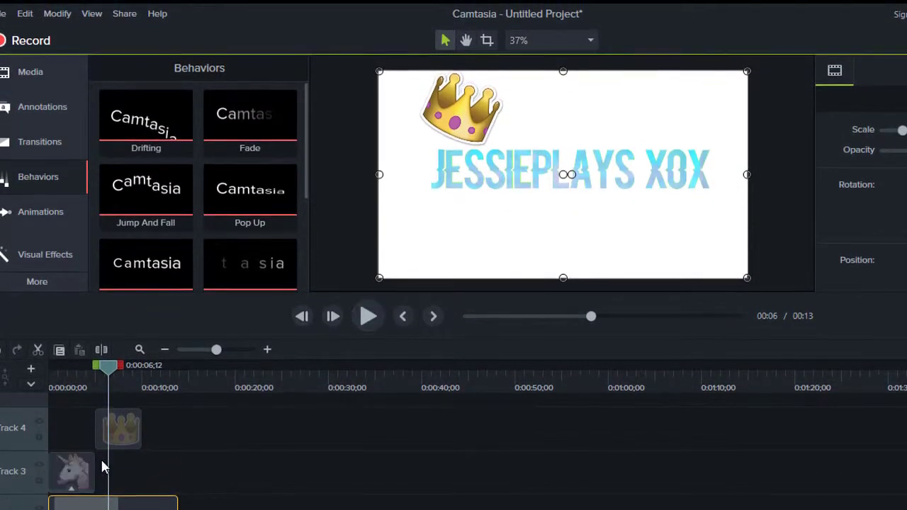
Extend the unicorn and crown clips to the end of the Intro clip and add behaviors to both, with Reveal on the crown
{"action": "left_click_drag", "start_coordinate": [94, 462], "coordinate": [147, 472]}
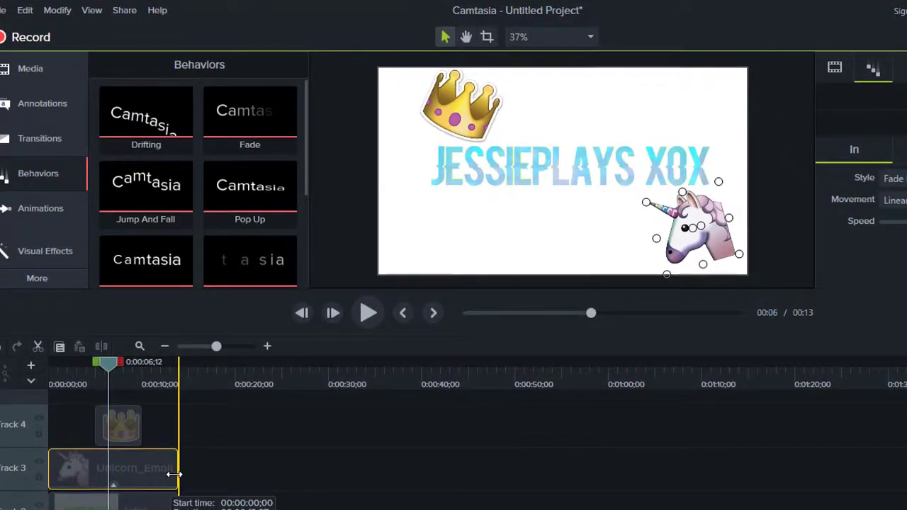
{"action": "left_click_drag", "start_coordinate": [142, 425], "coordinate": [178, 433]}
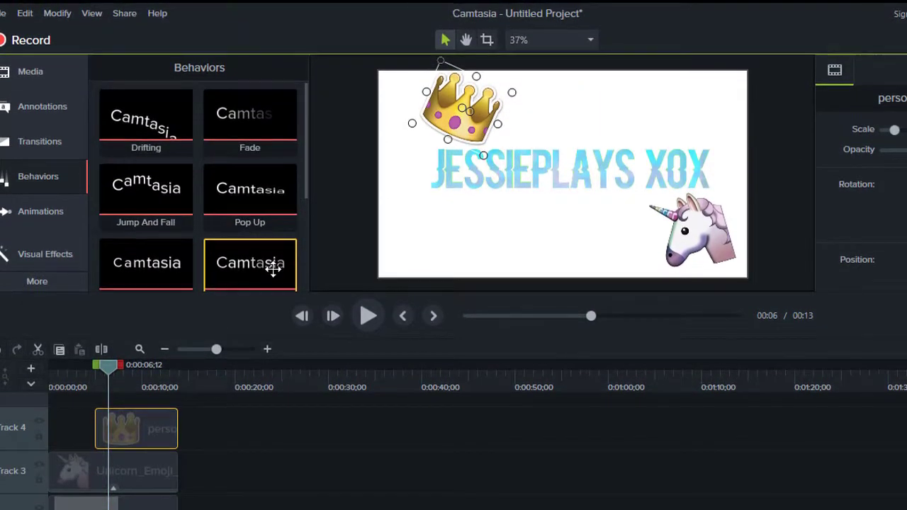
{"action": "left_click_drag", "start_coordinate": [311, 248], "coordinate": [695, 236]}
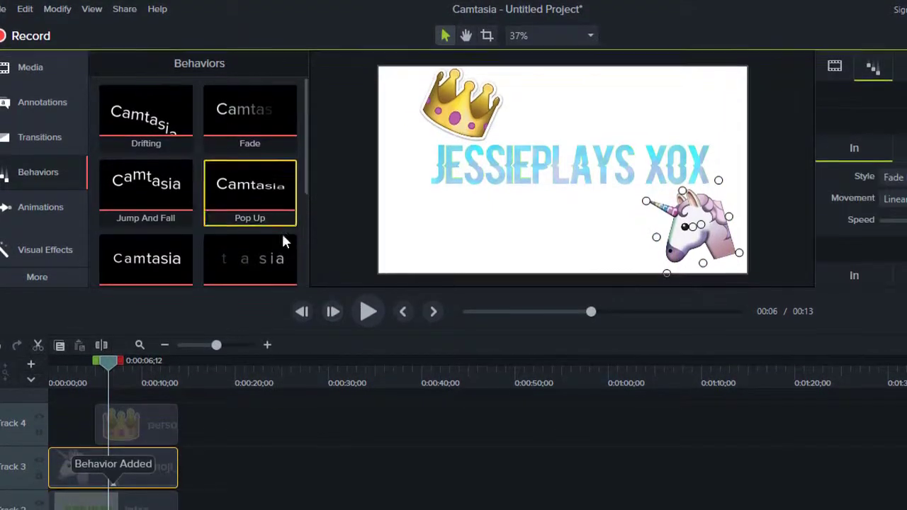
{"action": "left_click_drag", "start_coordinate": [269, 255], "coordinate": [413, 114]}
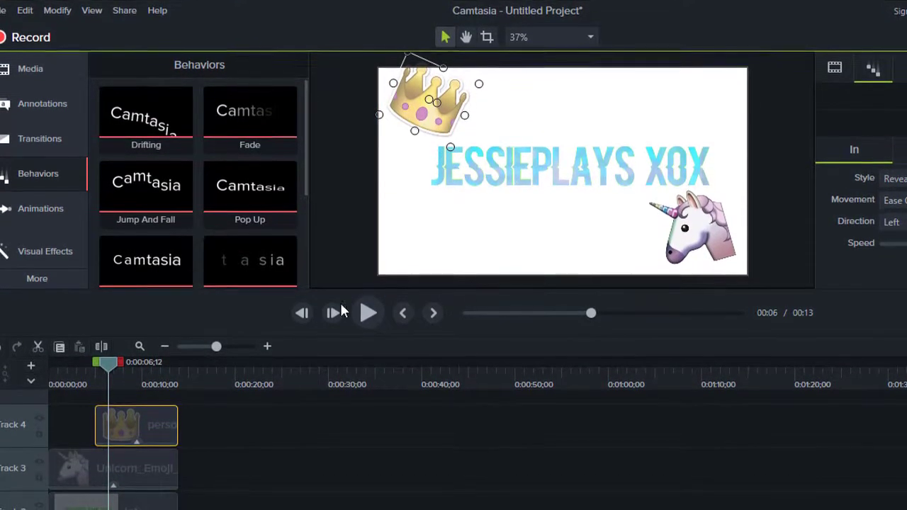
Place the whale image nature-0039.png small and slightly tilted in the upper right corner of the canvas
{"action": "left_click", "coordinate": [48, 76]}
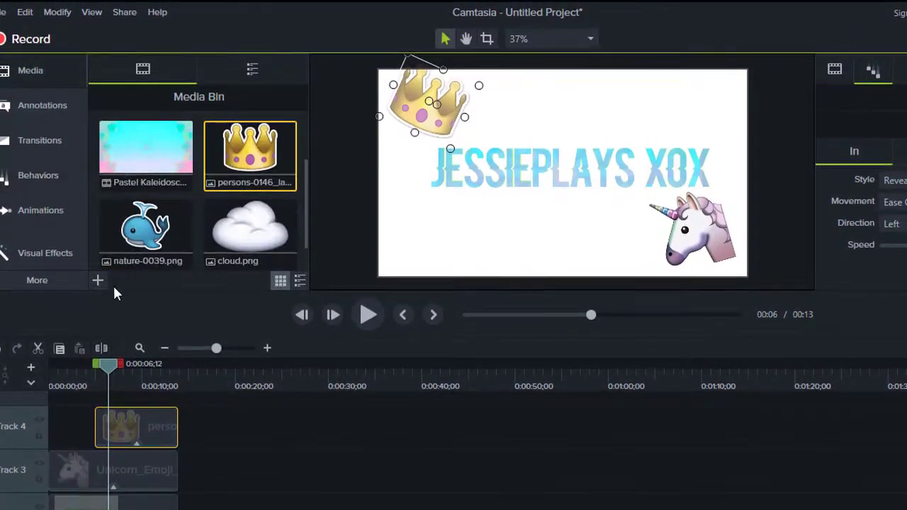
{"action": "left_click", "coordinate": [145, 221]}
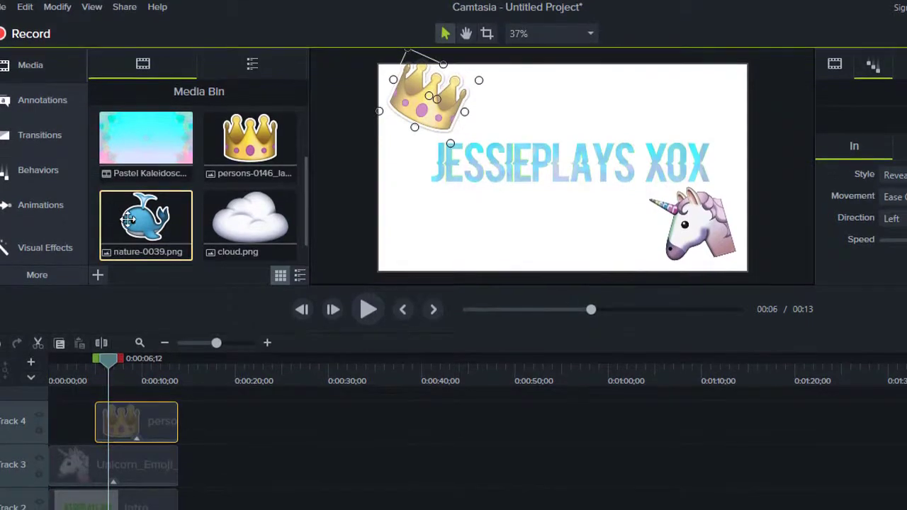
{"action": "left_click_drag", "start_coordinate": [128, 220], "coordinate": [515, 175]}
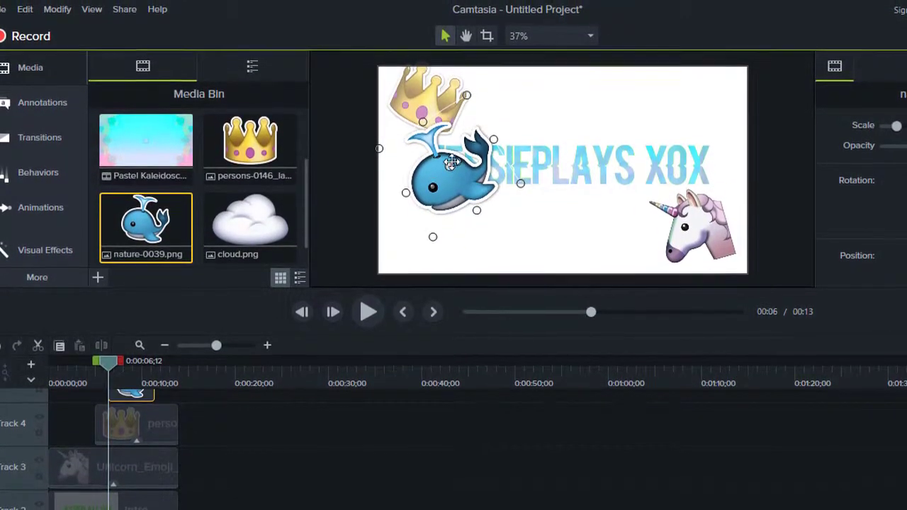
{"action": "left_click_drag", "start_coordinate": [459, 163], "coordinate": [663, 109]}
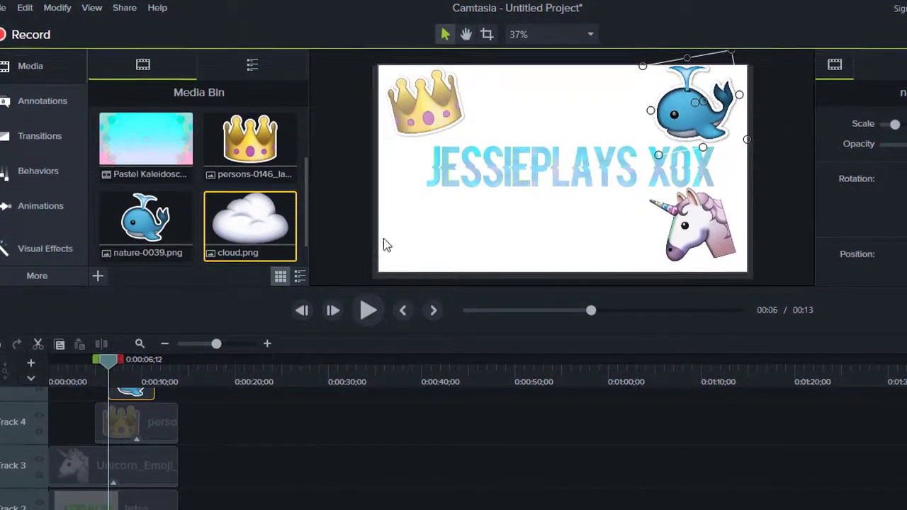
Place cloud.png on the canvas, shrink it and set it tilted in the lower left corner below the text
{"action": "left_click_drag", "start_coordinate": [230, 237], "coordinate": [512, 178]}
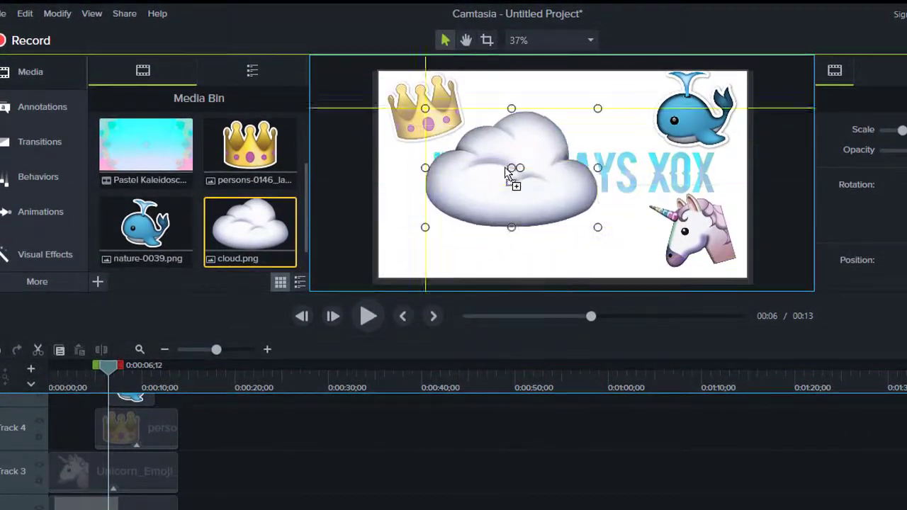
{"action": "left_click_drag", "start_coordinate": [600, 221], "coordinate": [516, 186]}
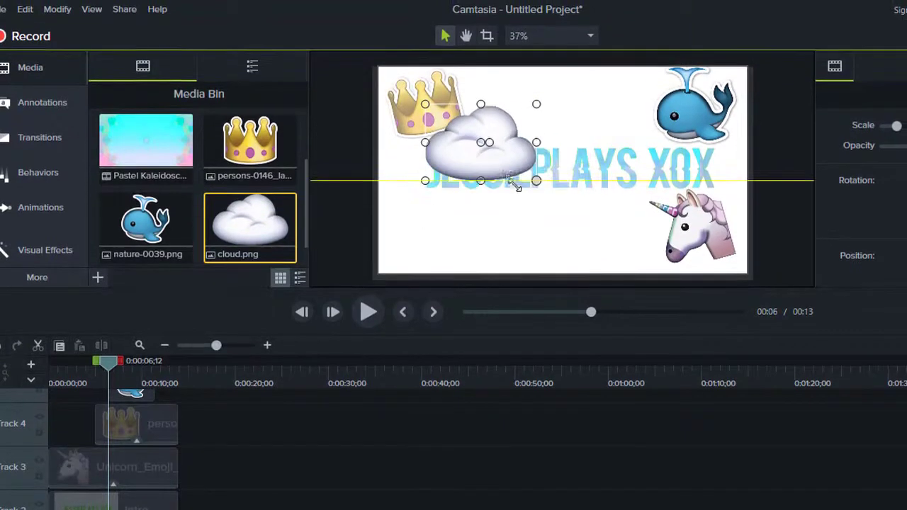
{"action": "left_click_drag", "start_coordinate": [481, 137], "coordinate": [451, 234]}
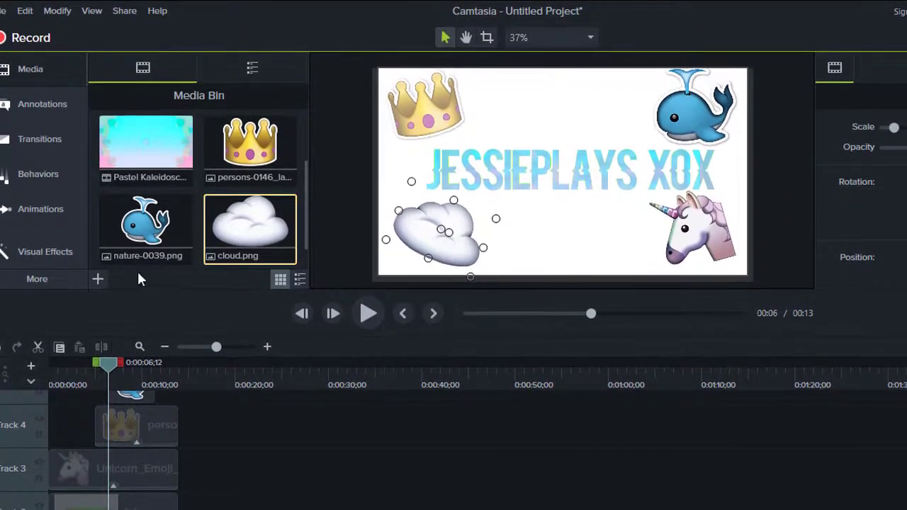
Import subs.jpg and the f2u_pink_purple_subscribe_button_by_youtubersources-d9uzxqr image from the Roblox folder into the Media Bin
{"action": "left_click", "coordinate": [94, 279]}
{"action": "left_click", "coordinate": [146, 223]}
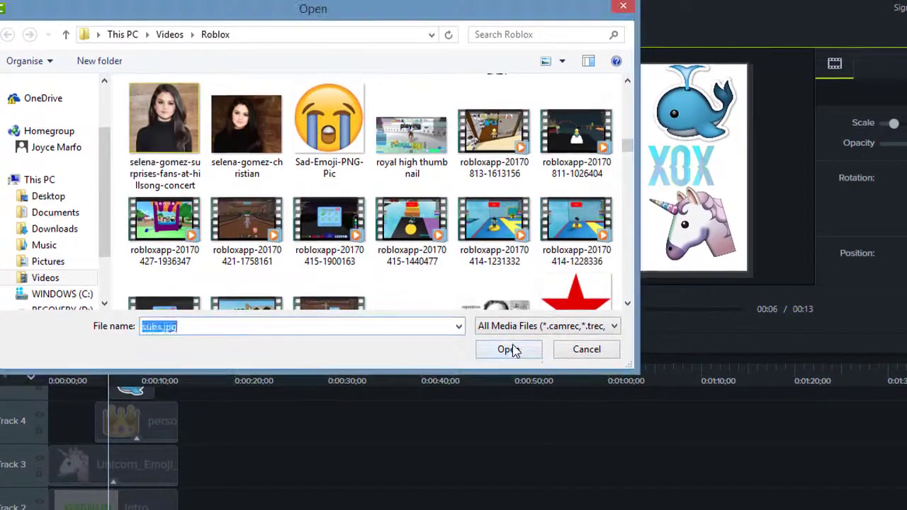
{"action": "left_click", "coordinate": [509, 356]}
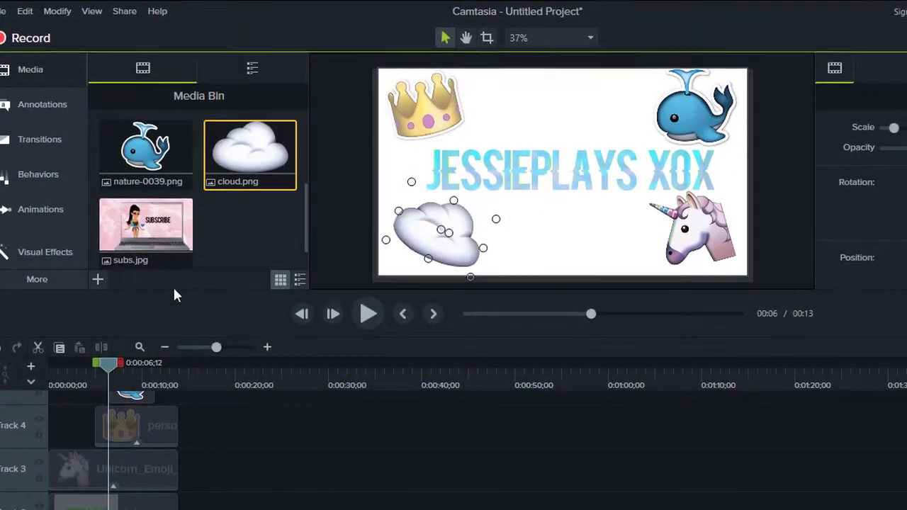
{"action": "left_click", "coordinate": [97, 279]}
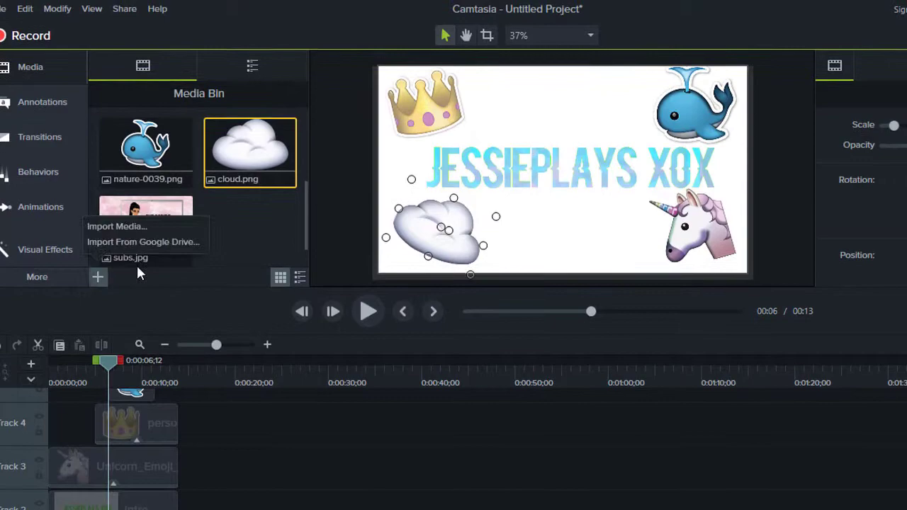
{"action": "left_click", "coordinate": [147, 227]}
{"action": "scroll", "coordinate": [586, 295], "scroll_direction": "down", "scroll_amount": 5}
{"action": "left_click", "coordinate": [582, 270]}
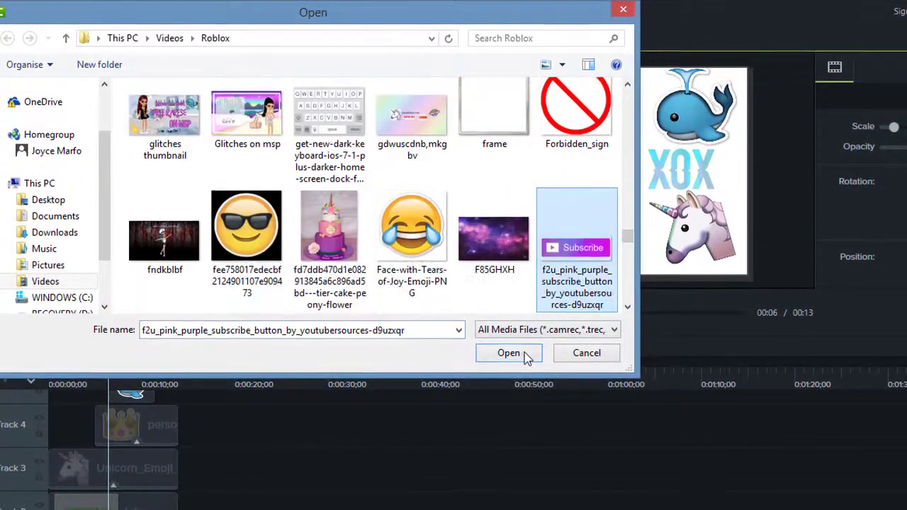
{"action": "left_click", "coordinate": [524, 362]}
Place the purple Subscribe button image on the canvas, shrunk and centred below the text between the cloud and the unicorn
{"action": "left_click_drag", "start_coordinate": [245, 228], "coordinate": [585, 241]}
{"action": "left_click_drag", "start_coordinate": [471, 191], "coordinate": [559, 213]}
{"action": "left_click_drag", "start_coordinate": [675, 213], "coordinate": [581, 215]}
{"action": "left_click", "coordinate": [651, 224]}
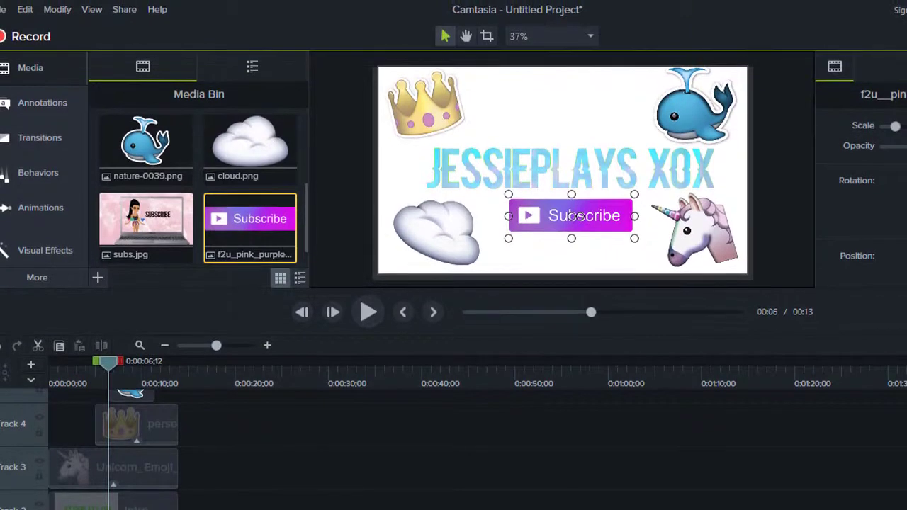
Shift the whale clip on Track 5 to end with the crown clip, and move the cloud clip later in the timeline
{"action": "scroll", "coordinate": [761, 421], "scroll_direction": "up", "scroll_amount": 2}
{"action": "scroll", "coordinate": [478, 448], "scroll_direction": "up", "scroll_amount": 2}
{"action": "scroll", "coordinate": [478, 448], "scroll_direction": "down", "scroll_amount": 2}
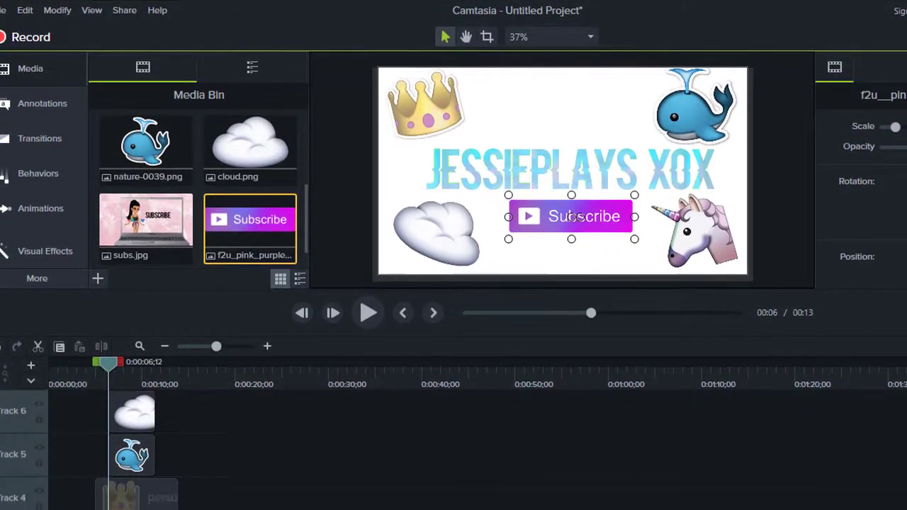
{"action": "left_click_drag", "start_coordinate": [147, 458], "coordinate": [161, 453]}
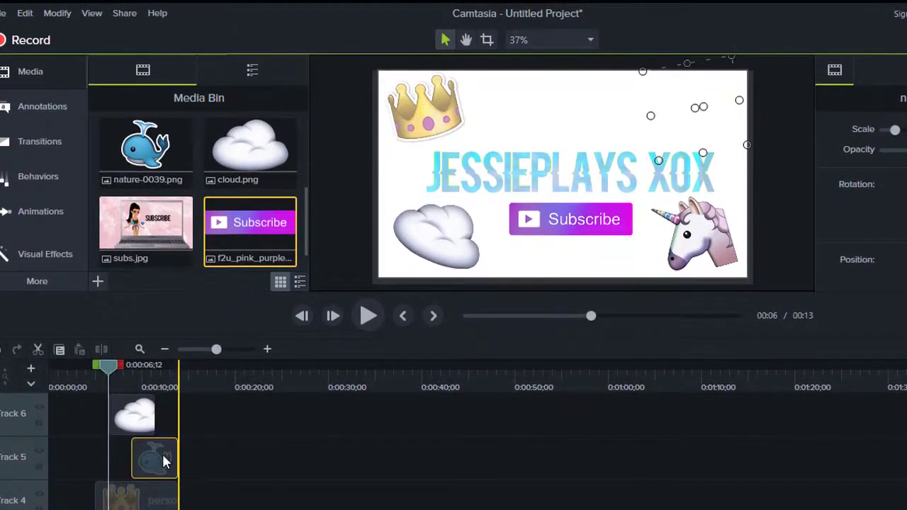
{"action": "left_click_drag", "start_coordinate": [142, 424], "coordinate": [177, 407]}
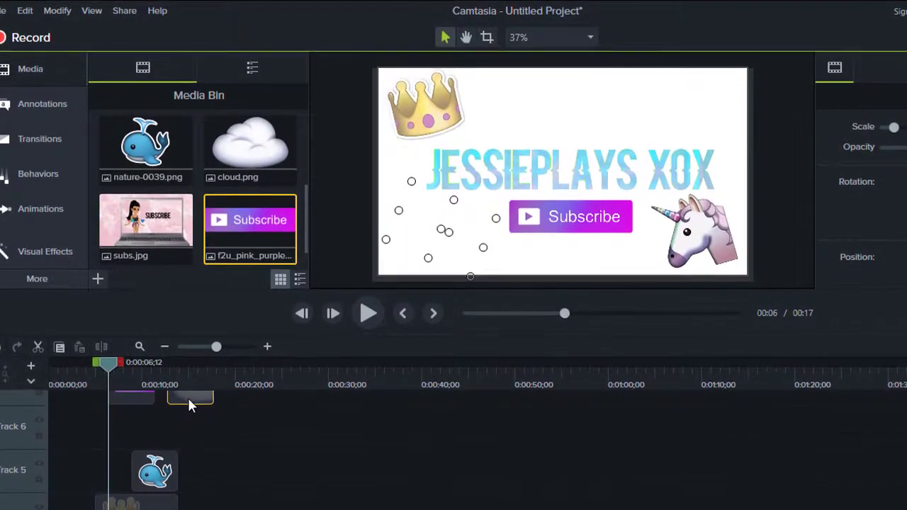
{"action": "left_click_drag", "start_coordinate": [187, 394], "coordinate": [186, 419]}
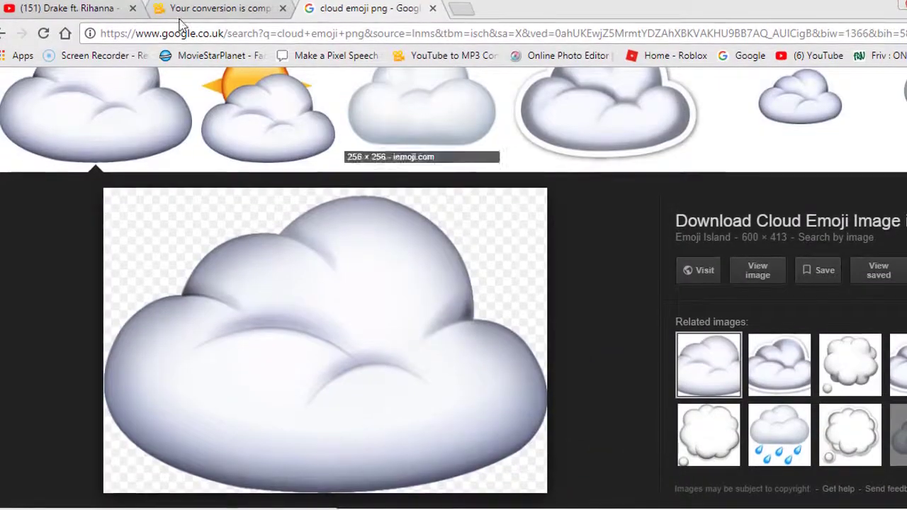
Check the MP3 conversion on the OnlineVideoConverter page in Chrome, and return to Camtasia
{"action": "left_click", "coordinate": [188, 12]}
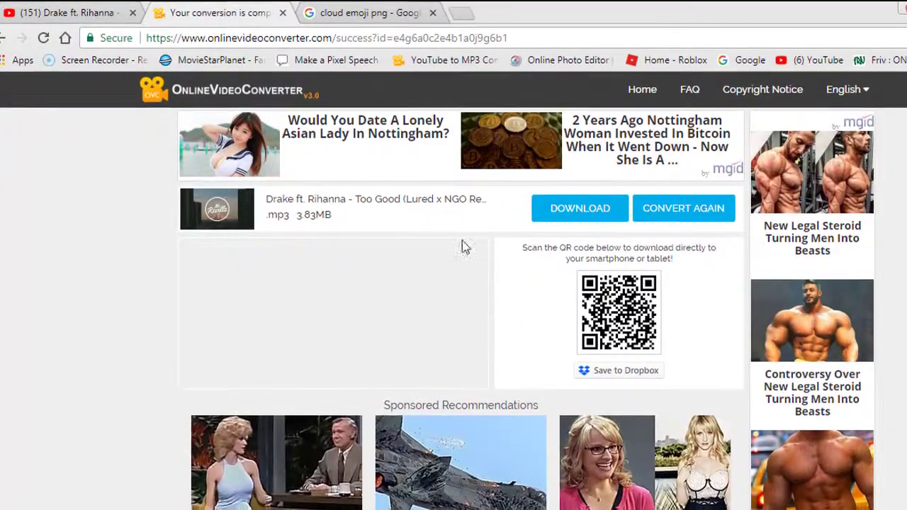
{"action": "mouse_move", "coordinate": [386, 509]}
{"action": "left_click", "coordinate": [386, 482]}
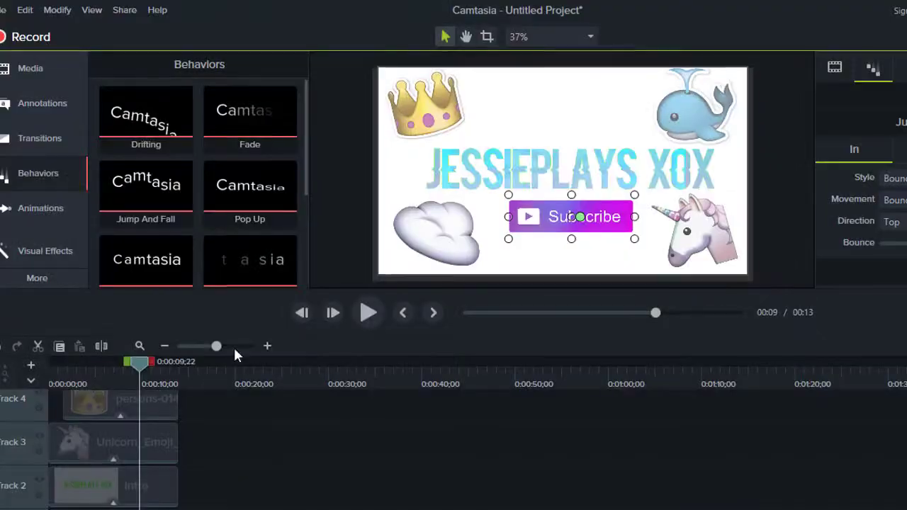
Import the Drake ft. Rihanna - Too Good (Lured x NGO Remix) audio file from the Downloads folder into the Media Bin
{"action": "left_click", "coordinate": [26, 84]}
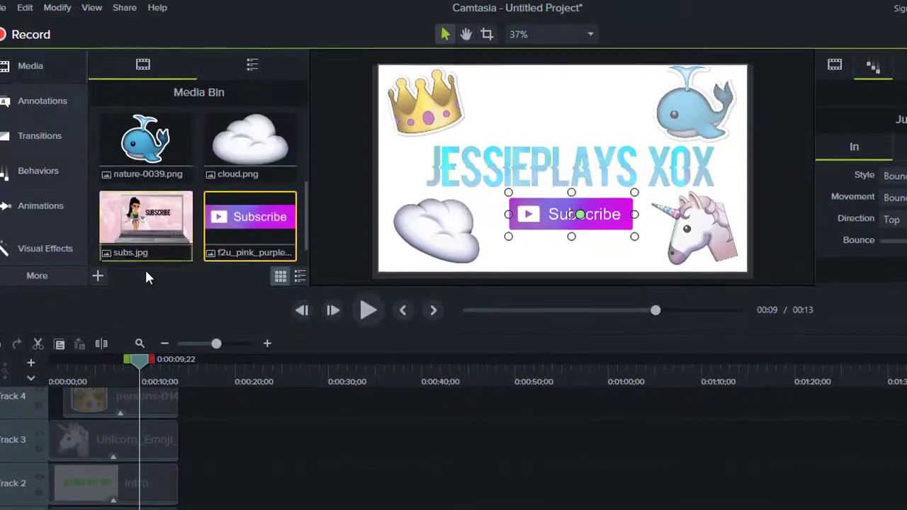
{"action": "left_click", "coordinate": [98, 279]}
{"action": "left_click", "coordinate": [139, 229]}
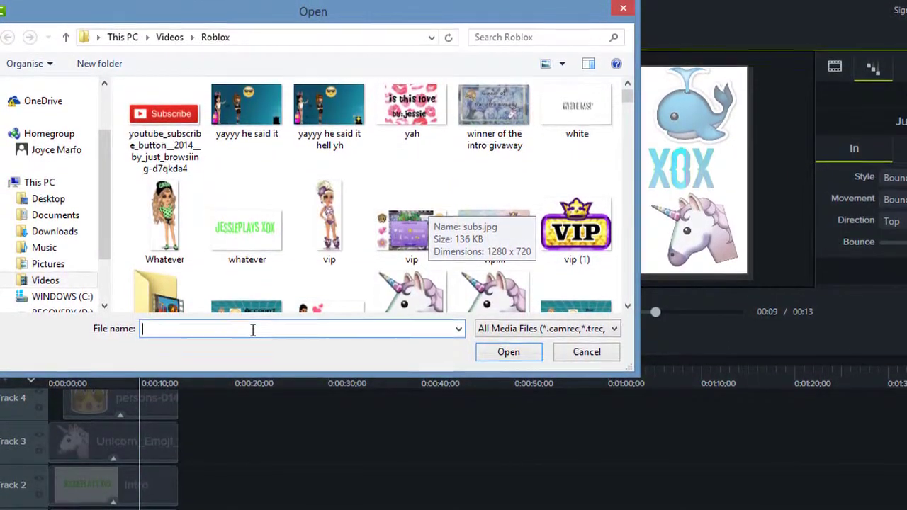
{"action": "left_click", "coordinate": [71, 233]}
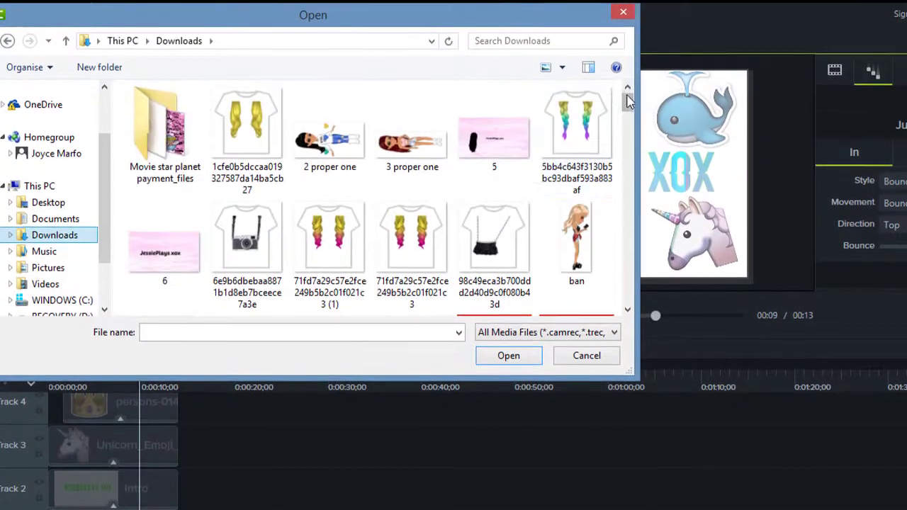
{"action": "left_click_drag", "start_coordinate": [628, 98], "coordinate": [633, 133]}
{"action": "left_click", "coordinate": [318, 207]}
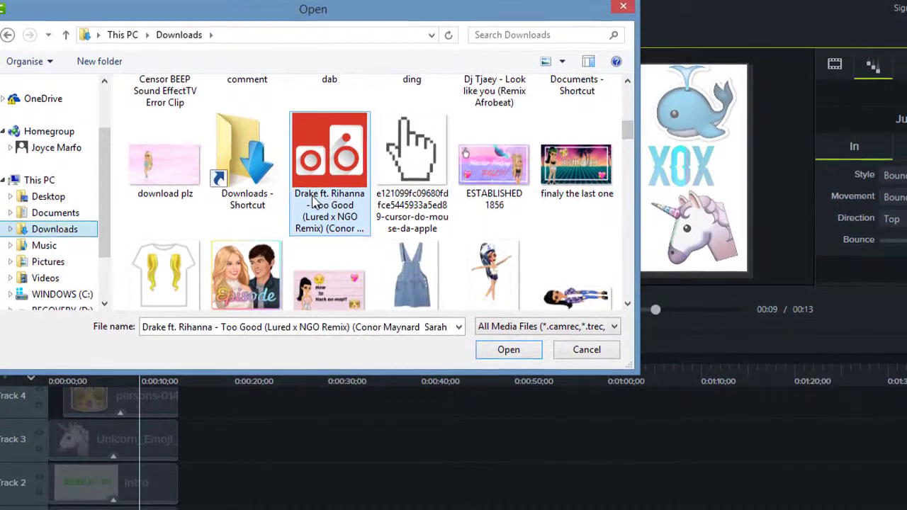
{"action": "left_click", "coordinate": [502, 354]}
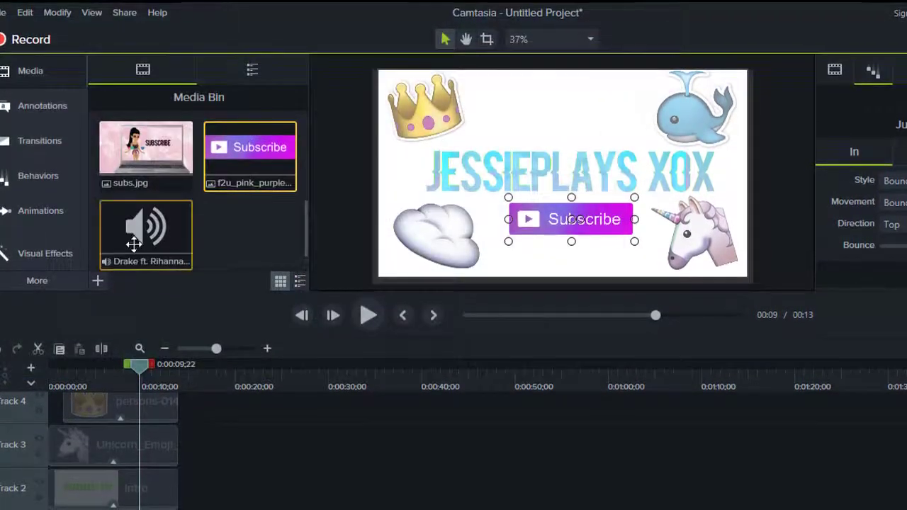
Add the Drake ft. Rihanna audio to the timeline on a new Track 8 above the Subscribe clip, starting at 0:00
{"action": "mouse_move", "coordinate": [134, 225]}
{"action": "left_mouse_down"}
{"action": "mouse_move", "coordinate": [152, 397]}
{"action": "mouse_move", "coordinate": [233, 405]}
{"action": "mouse_move", "coordinate": [114, 356]}
{"action": "mouse_move", "coordinate": [149, 305]}
{"action": "mouse_move", "coordinate": [143, 239]}
{"action": "left_mouse_up"}
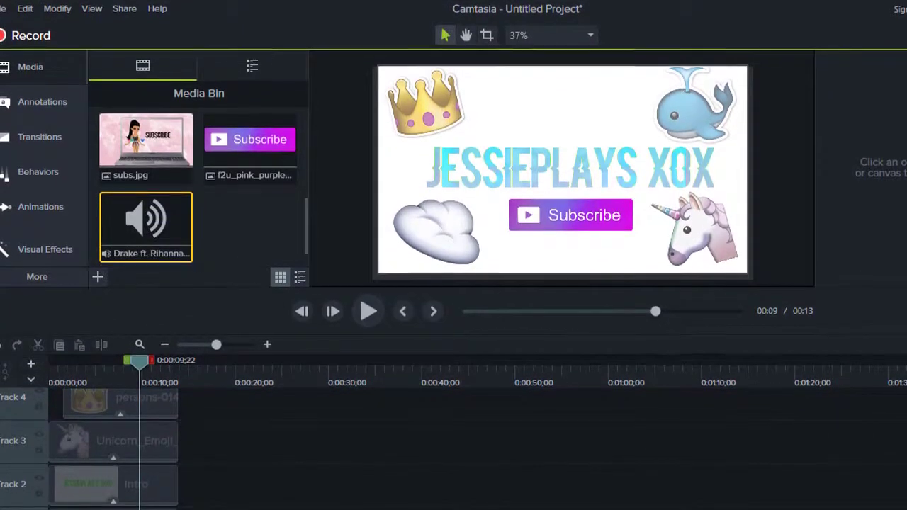
{"action": "scroll", "coordinate": [468, 450], "scroll_direction": "up", "scroll_amount": 4}
{"action": "scroll", "coordinate": [468, 453], "scroll_direction": "up", "scroll_amount": 1}
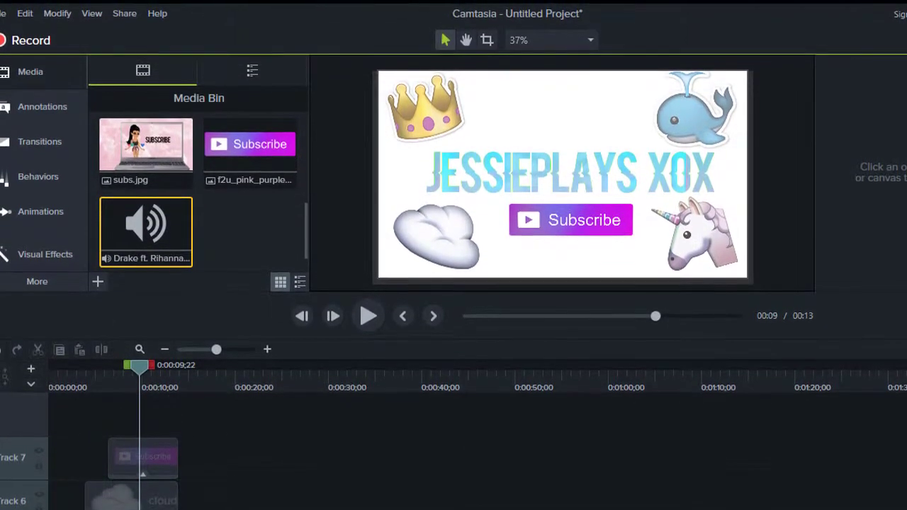
{"action": "left_click_drag", "start_coordinate": [153, 222], "coordinate": [45, 410]}
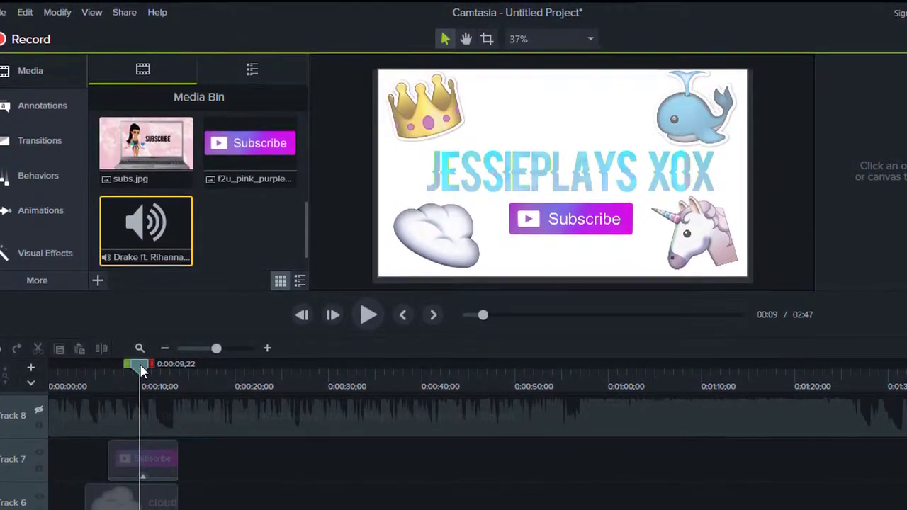
Try to select the stretch of timeline just past the end of the intro clips, from about 0:14
{"action": "left_click_drag", "start_coordinate": [170, 366], "coordinate": [184, 366]}
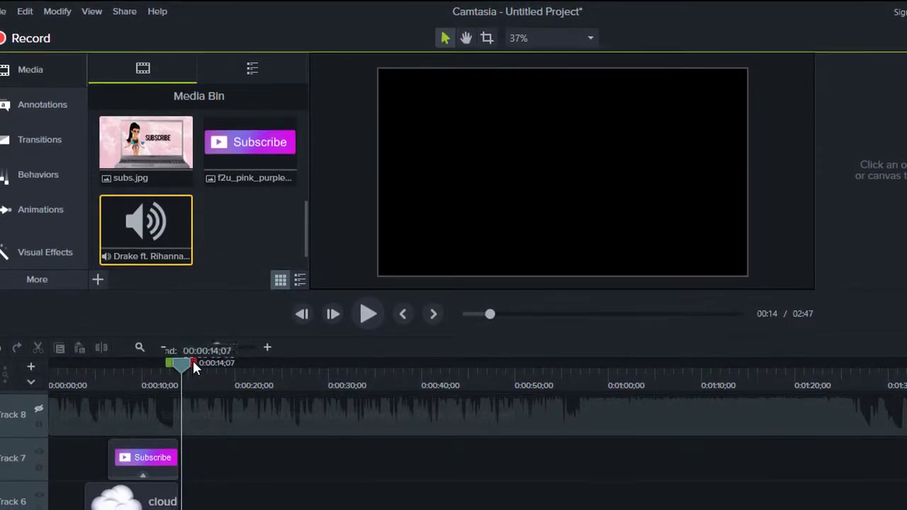
{"action": "left_click", "coordinate": [194, 360]}
{"action": "left_click_drag", "start_coordinate": [193, 361], "coordinate": [203, 363]}
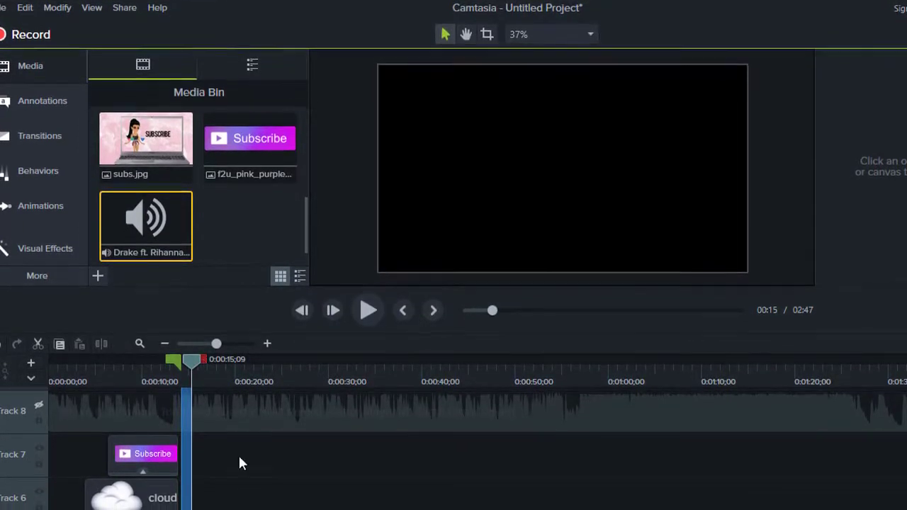
{"action": "left_click_drag", "start_coordinate": [178, 363], "coordinate": [178, 361]}
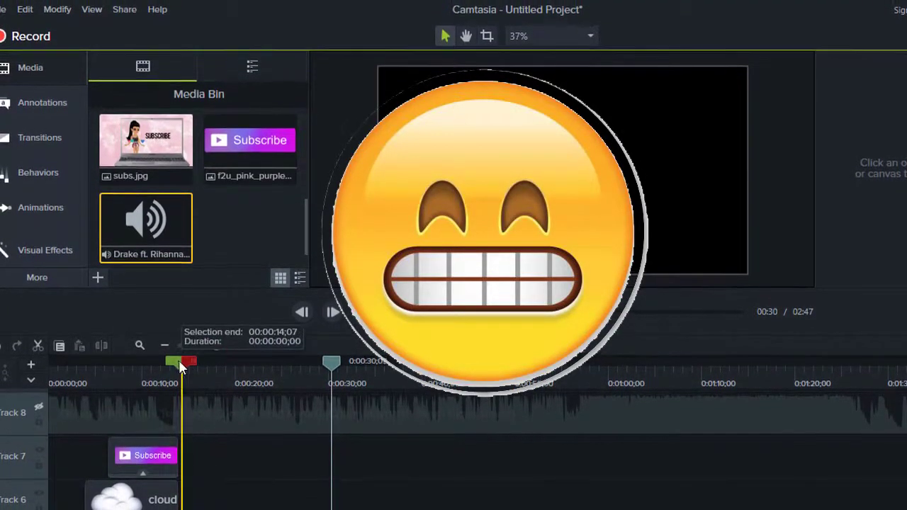
{"action": "left_click_drag", "start_coordinate": [327, 375], "coordinate": [200, 362]}
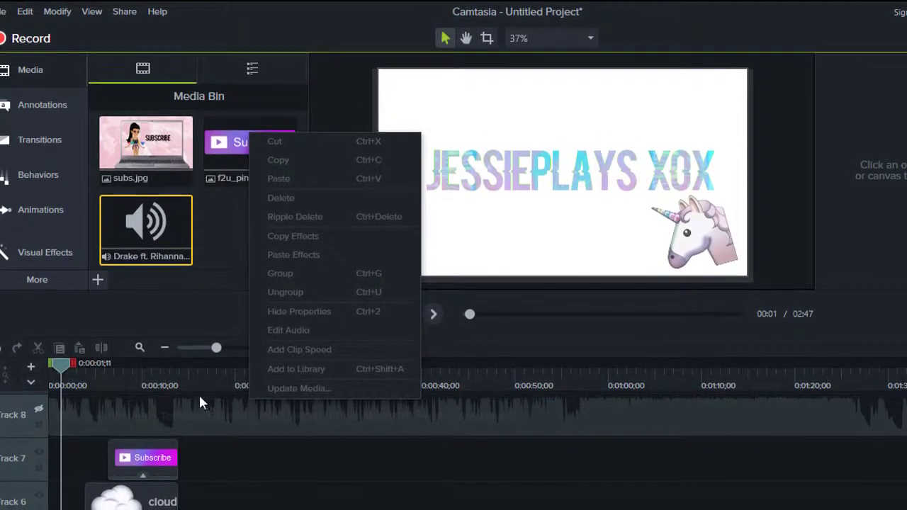
{"action": "left_click", "coordinate": [199, 405]}
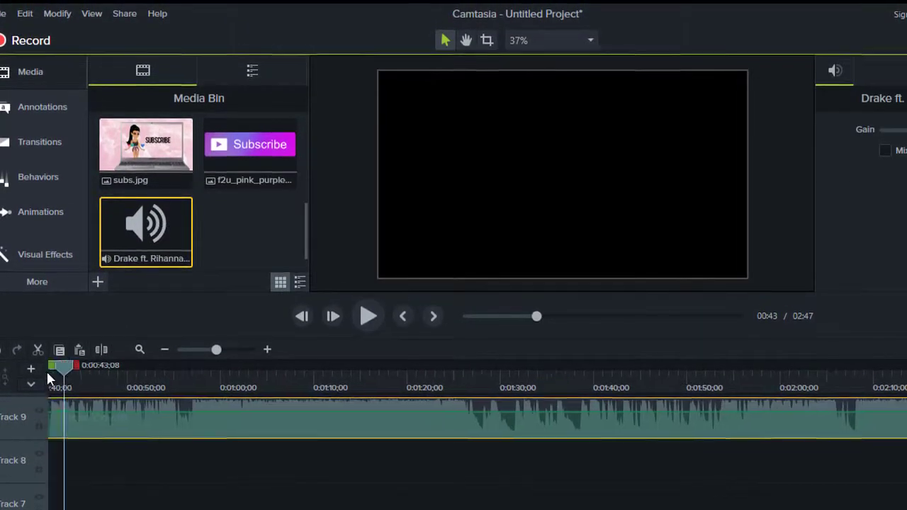
Try to select the section of the Drake ft. Rihanna audio from about 0:34 to 0:43 on Track 9
{"action": "left_click_drag", "start_coordinate": [59, 364], "coordinate": [279, 396]}
{"action": "mouse_move", "coordinate": [297, 364]}
{"action": "left_mouse_down"}
{"action": "mouse_move", "coordinate": [283, 369]}
{"action": "mouse_move", "coordinate": [287, 358]}
{"action": "left_mouse_up"}
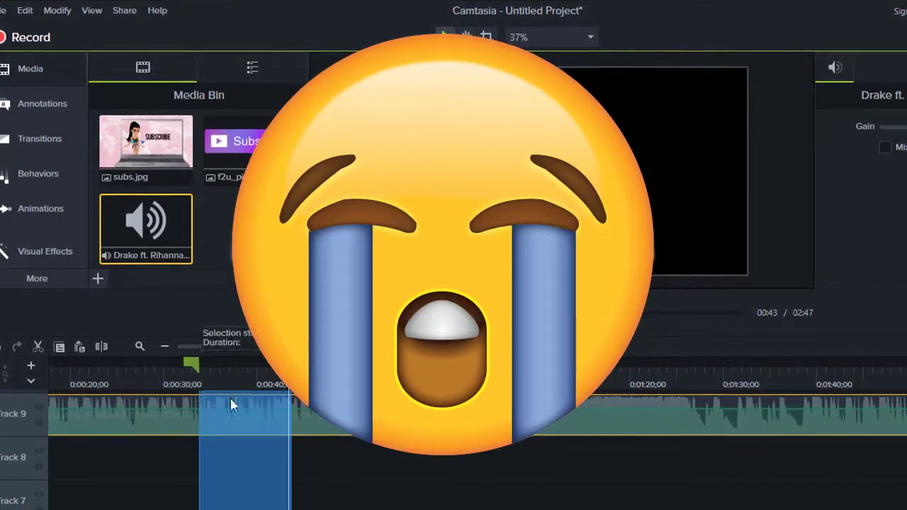
{"action": "left_click_drag", "start_coordinate": [232, 404], "coordinate": [340, 407]}
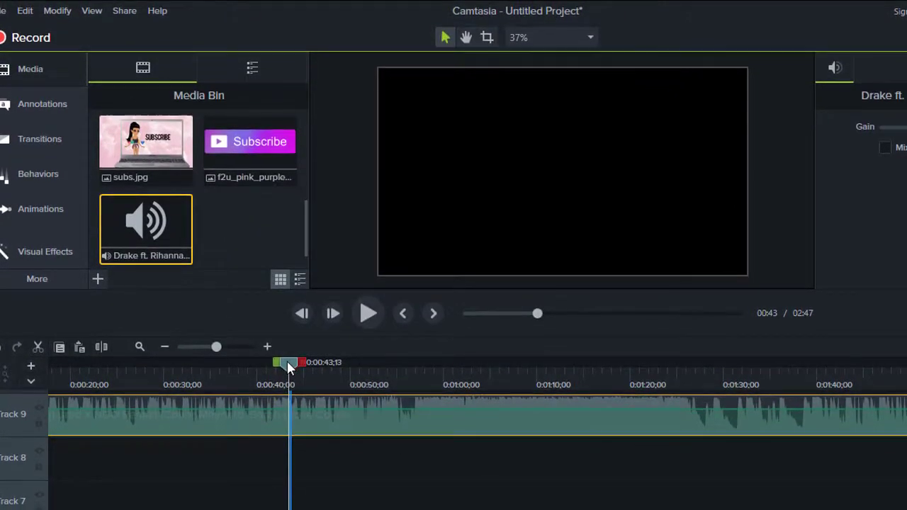
{"action": "left_click_drag", "start_coordinate": [287, 363], "coordinate": [52, 362]}
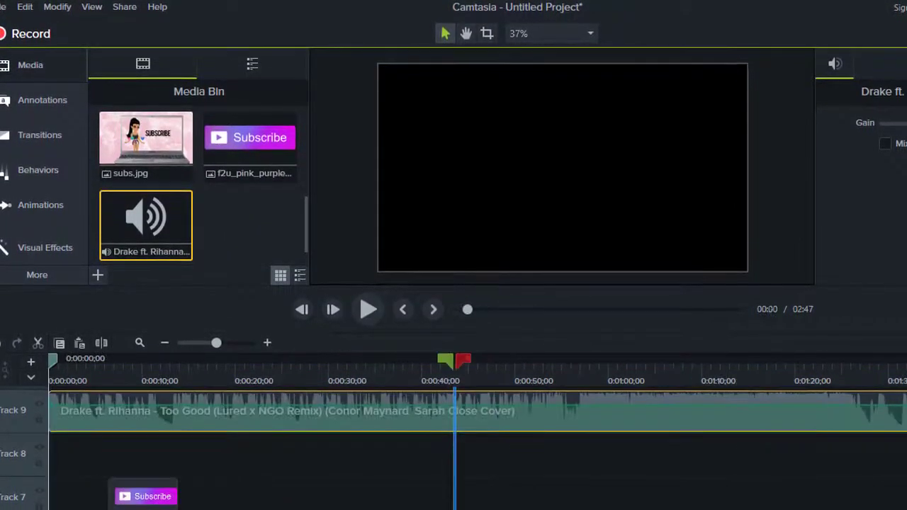
Play back the intro with the audio and pause at about 0:09
{"action": "left_click", "coordinate": [461, 369]}
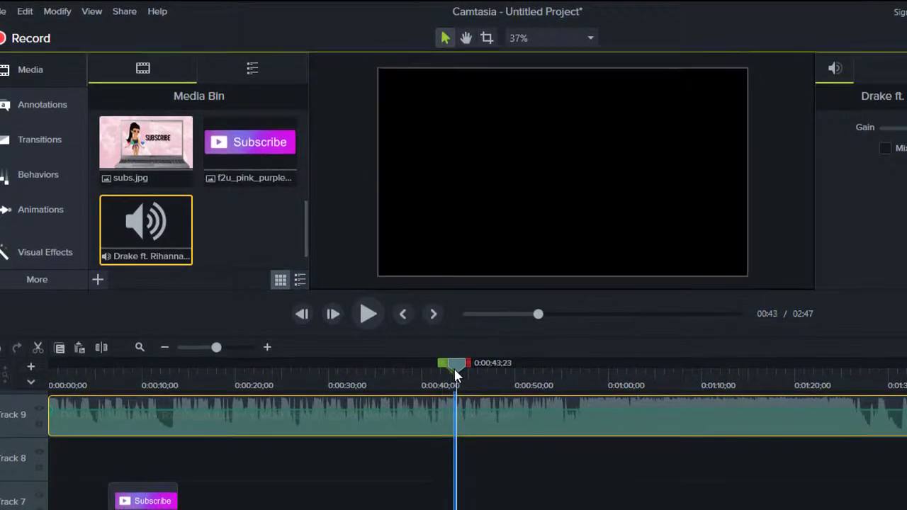
{"action": "left_click", "coordinate": [368, 313]}
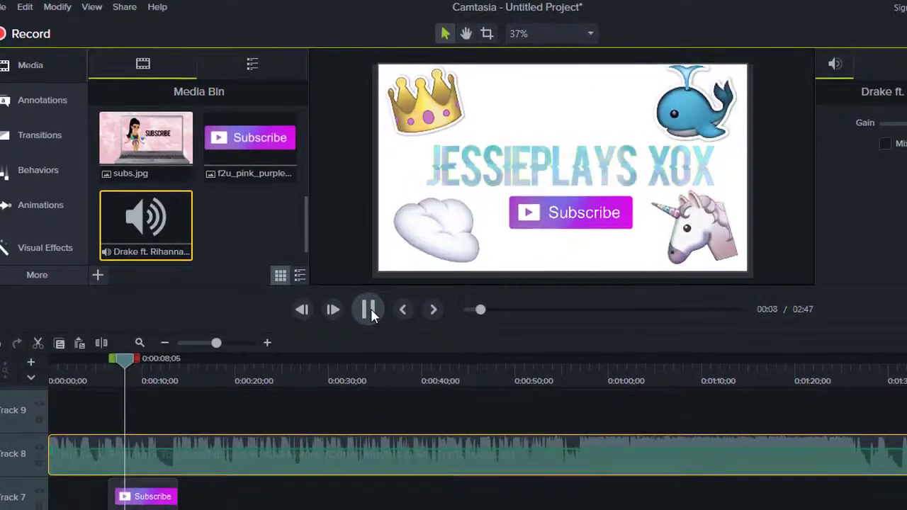
{"action": "left_click", "coordinate": [369, 312]}
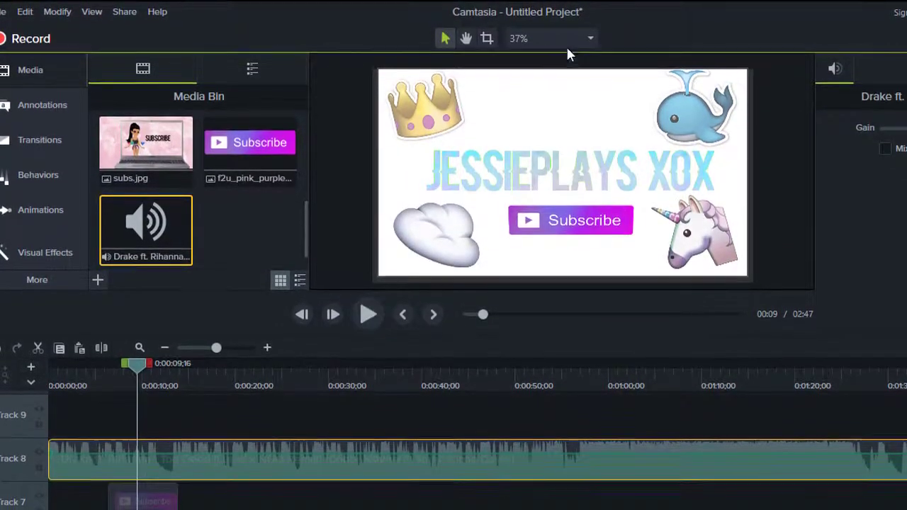
Apply behaviors to the crown, cloud and whale images, using Shifting on the cloud, and preview the rest of the intro
{"action": "left_click", "coordinate": [73, 177]}
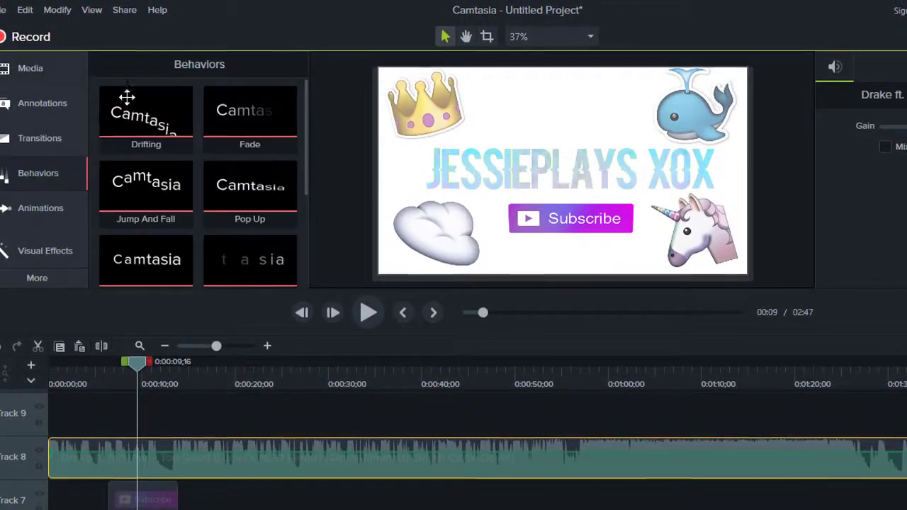
{"action": "left_click_drag", "start_coordinate": [306, 172], "coordinate": [306, 241]}
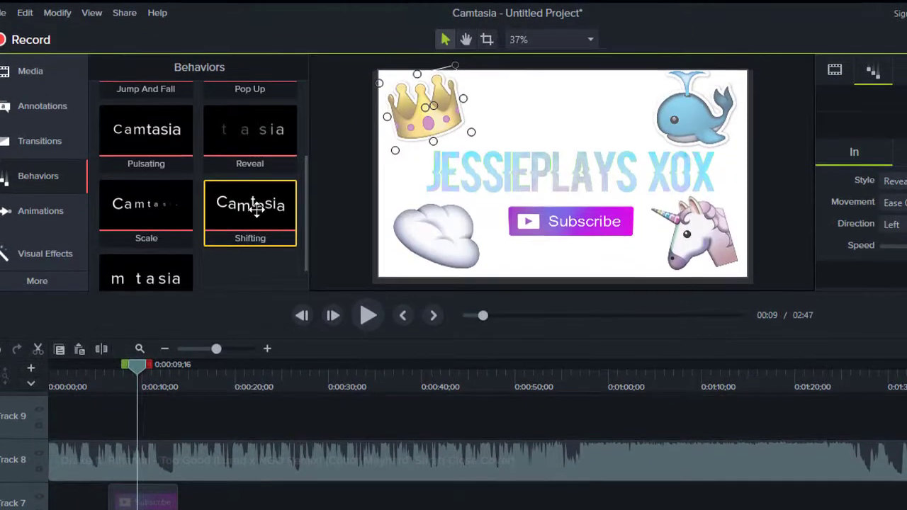
{"action": "left_click_drag", "start_coordinate": [259, 203], "coordinate": [441, 224]}
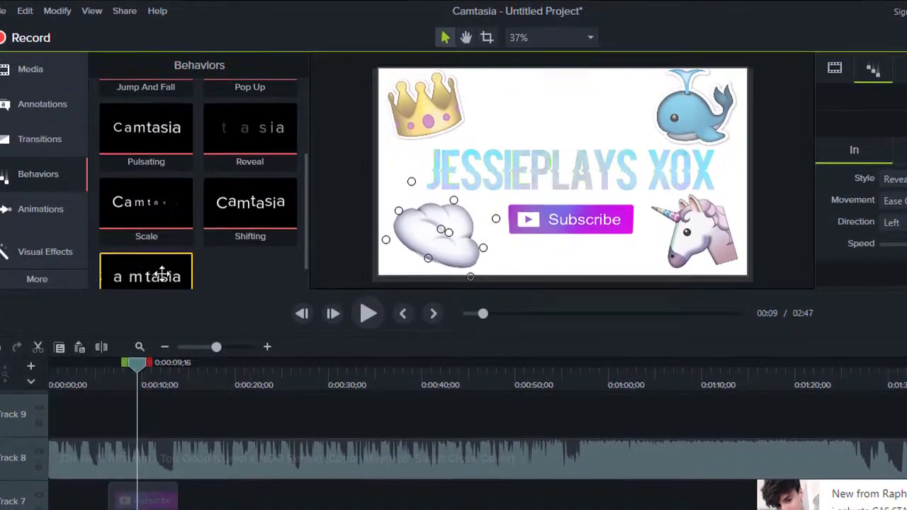
{"action": "left_click_drag", "start_coordinate": [568, 118], "coordinate": [706, 105]}
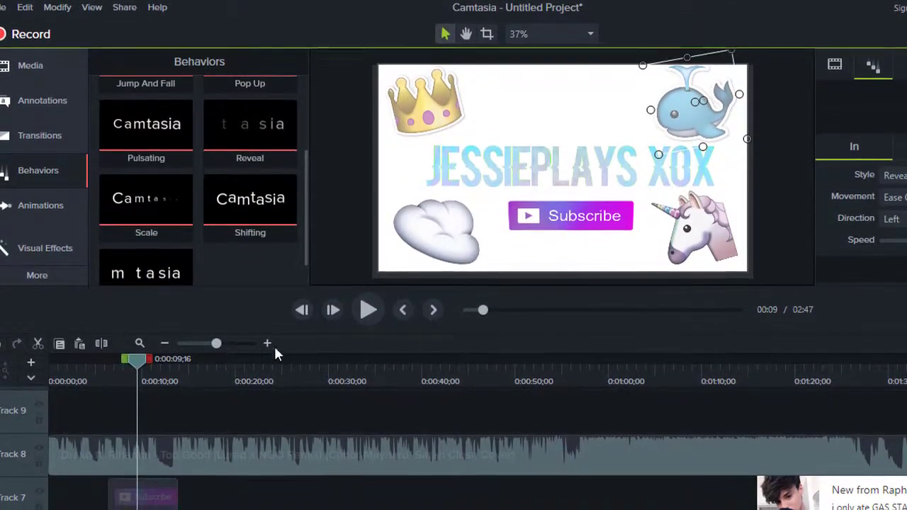
{"action": "left_click", "coordinate": [367, 313]}
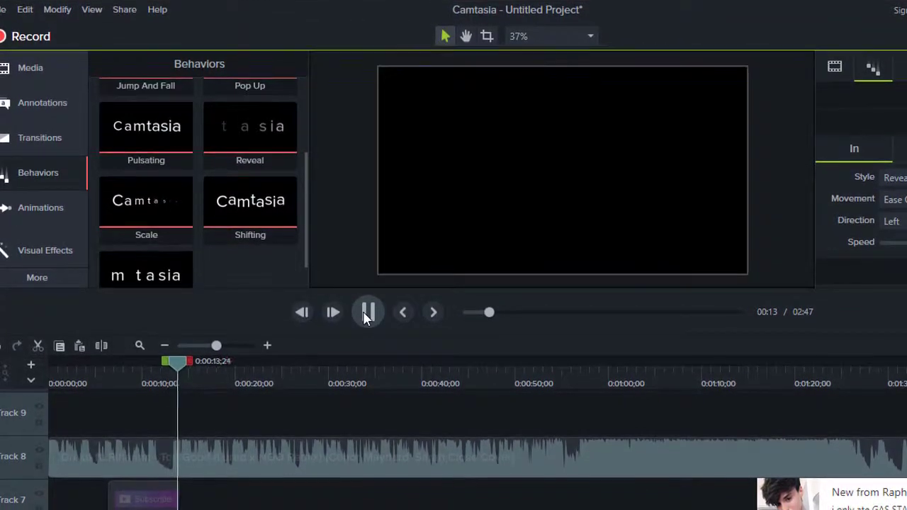
{"action": "left_click", "coordinate": [367, 313]}
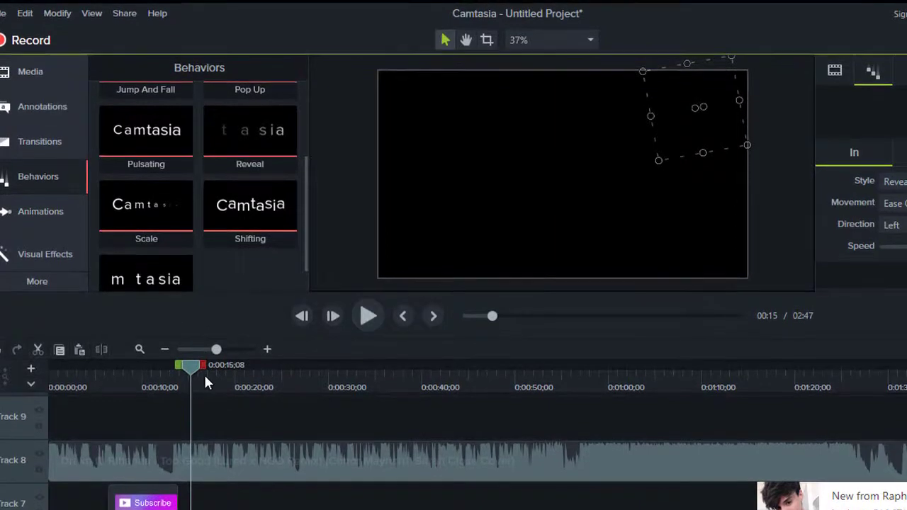
Cut the Track 8 audio off at about 0:15 and delete the leftover audio piece farther along the timeline
{"action": "left_click_drag", "start_coordinate": [203, 365], "coordinate": [906, 376]}
{"action": "key", "text": "Delete"}
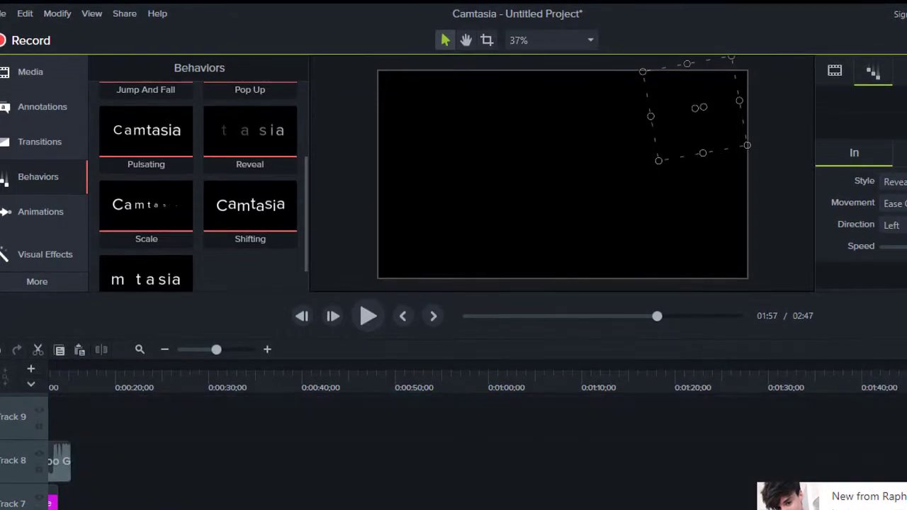
{"action": "left_click_drag", "start_coordinate": [906, 457], "coordinate": [338, 464]}
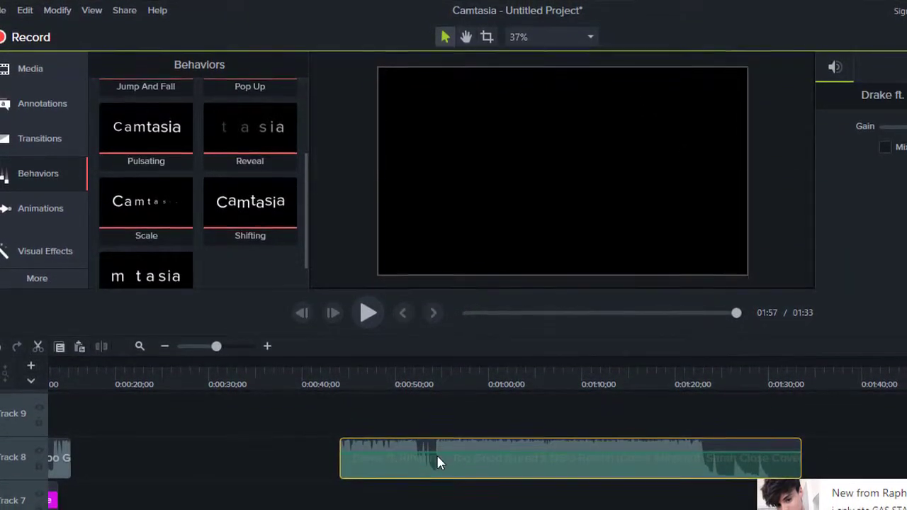
{"action": "right_click", "coordinate": [436, 455]}
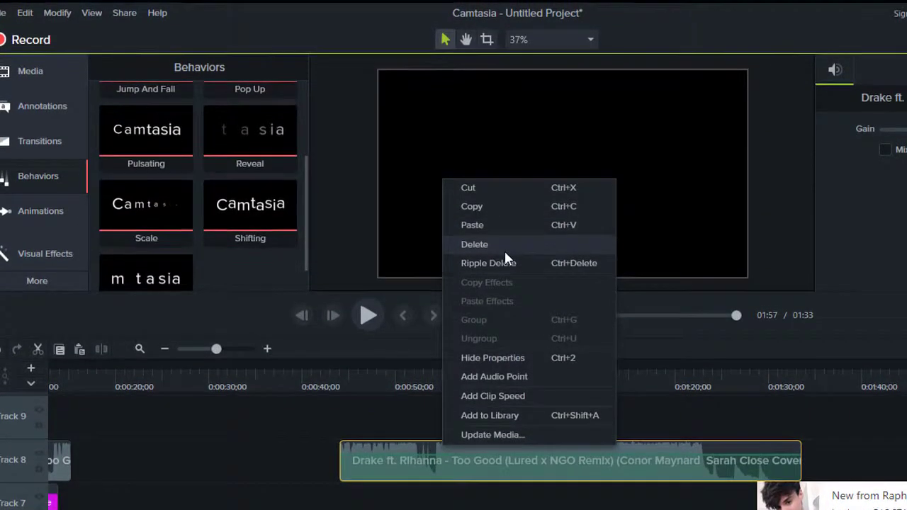
{"action": "left_click", "coordinate": [504, 247]}
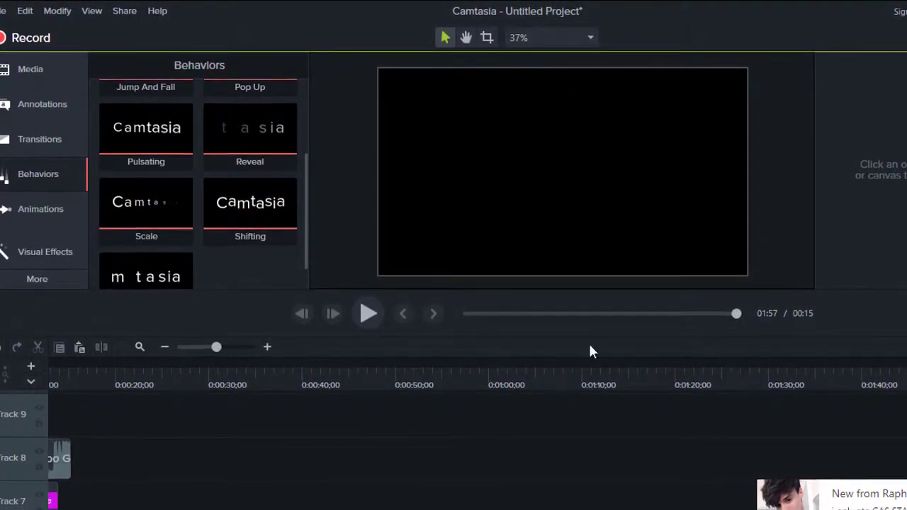
Return to the start of the timeline, select the shortened audio clip, and play the finished intro
{"action": "left_click_drag", "start_coordinate": [635, 313], "coordinate": [464, 313]}
{"action": "left_click", "coordinate": [177, 456]}
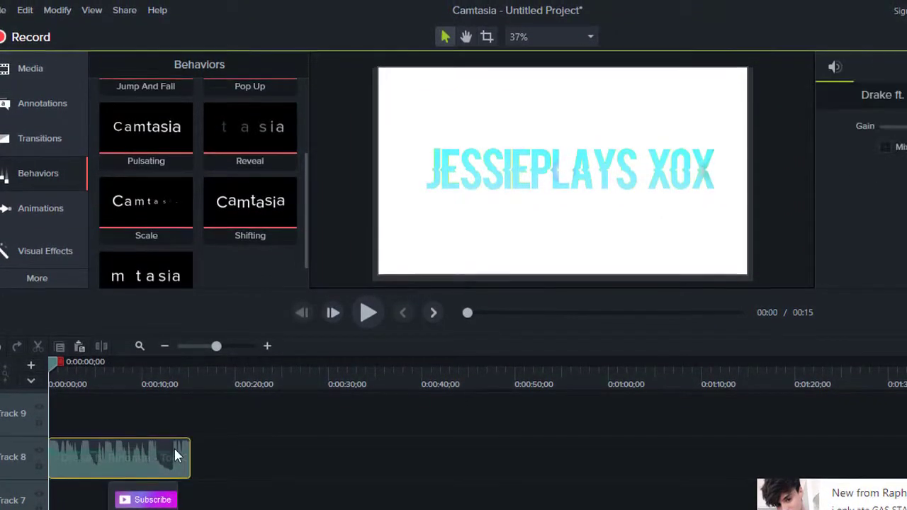
{"action": "left_click_drag", "start_coordinate": [177, 457], "coordinate": [177, 458]}
{"action": "left_click", "coordinate": [372, 307]}
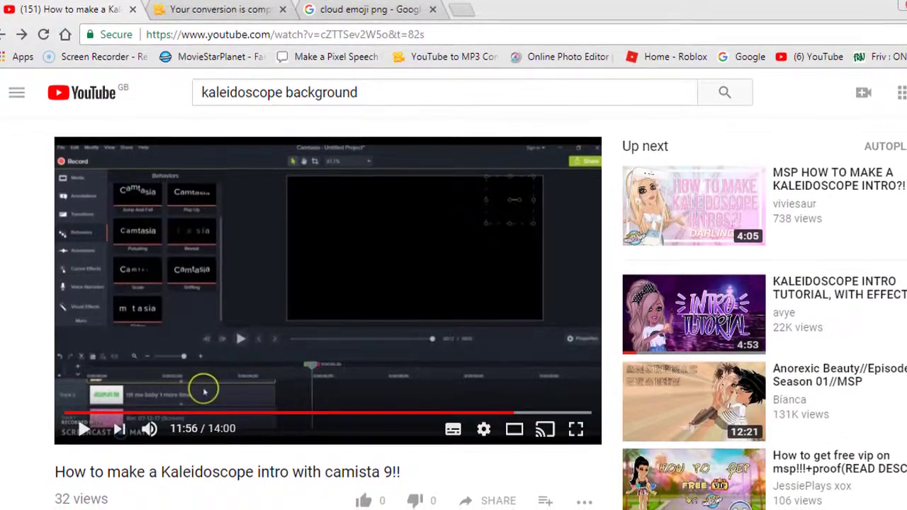
In Chrome, like the YouTube video "How to make a Kaleidoscope intro with camista 9!!" and view its description
{"action": "scroll", "coordinate": [350, 272], "scroll_direction": "down", "scroll_amount": 4}
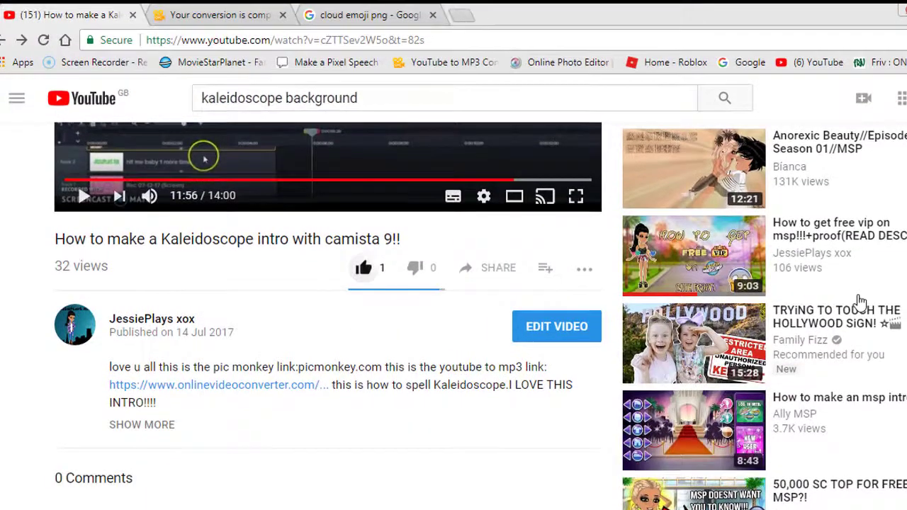